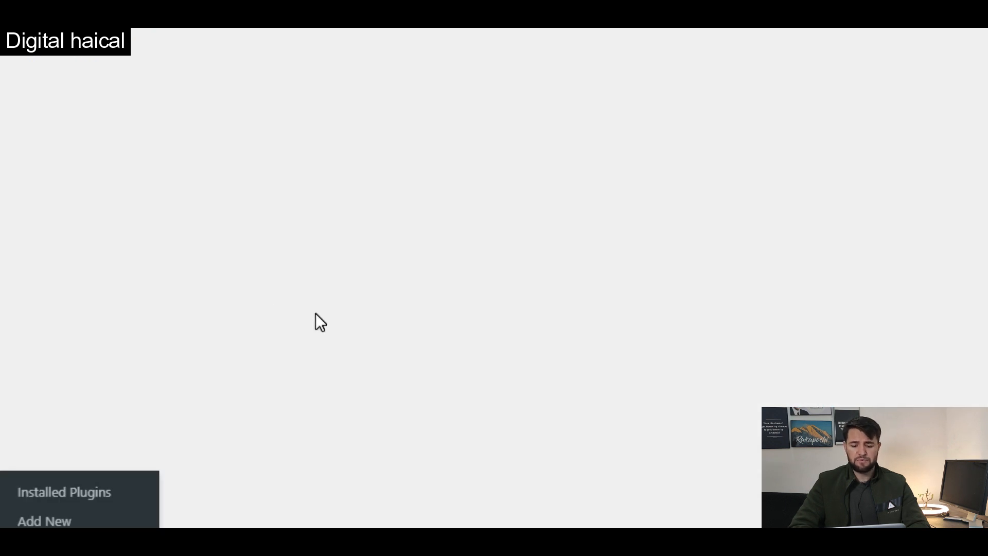
# - Review the AI content writer plugin's content settings, examining the available languages and writing styles
pyautogui.click(273, 344)
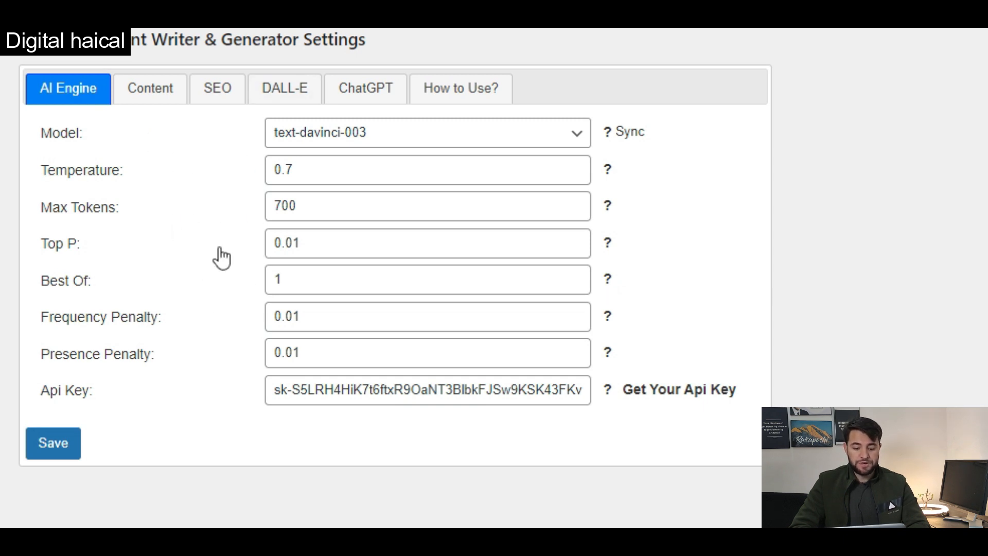
pyautogui.click(138, 106)
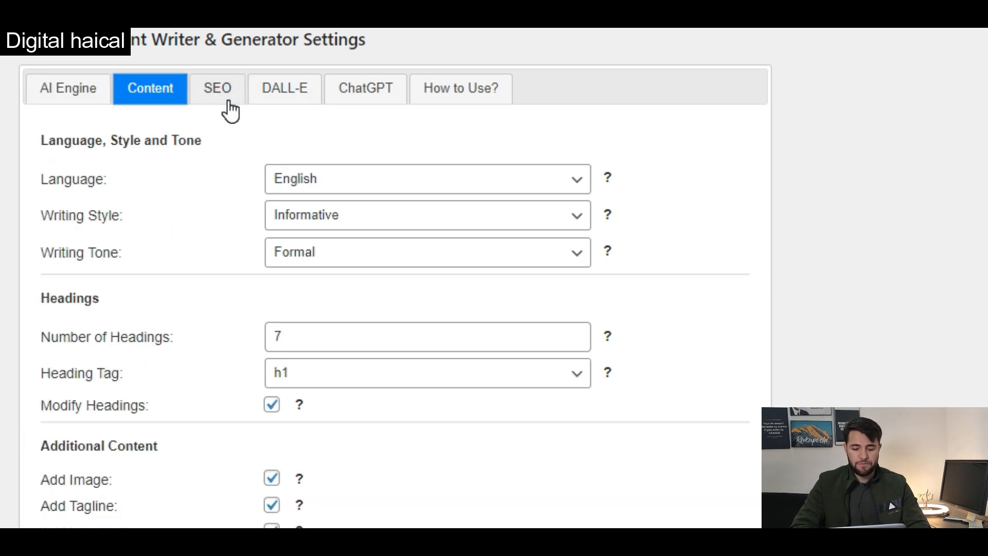
pyautogui.click(349, 179)
pyautogui.scroll(-6, 340, 360)
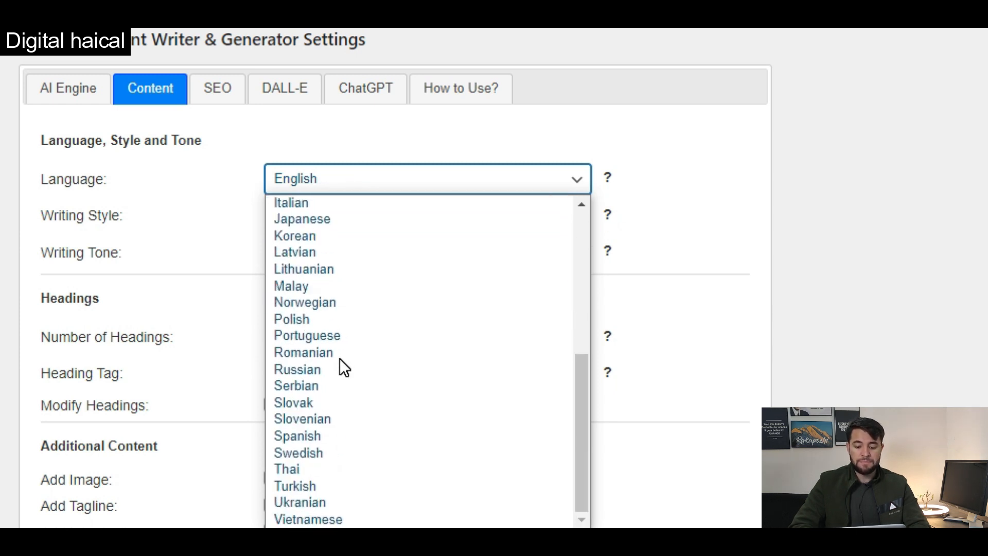
pyautogui.click(672, 236)
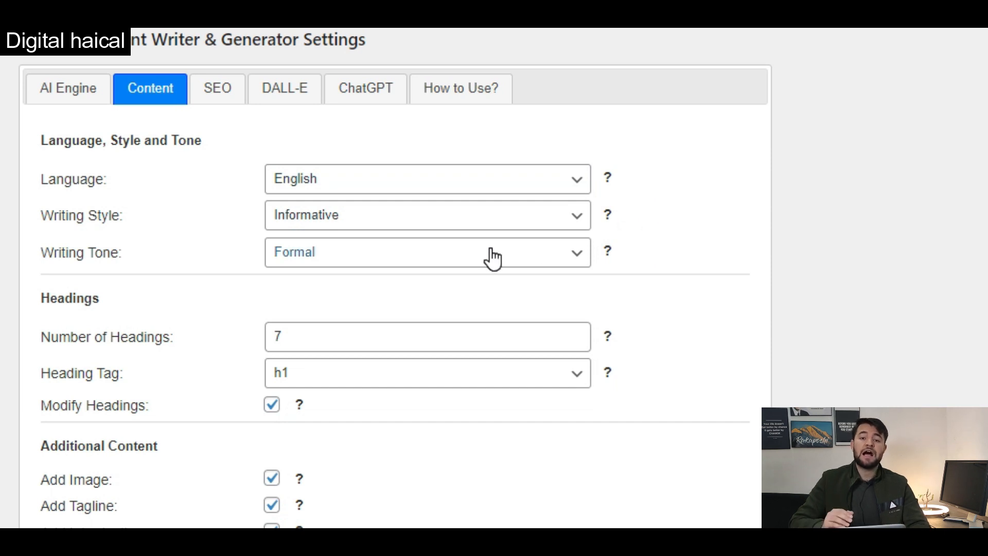
pyautogui.click(374, 220)
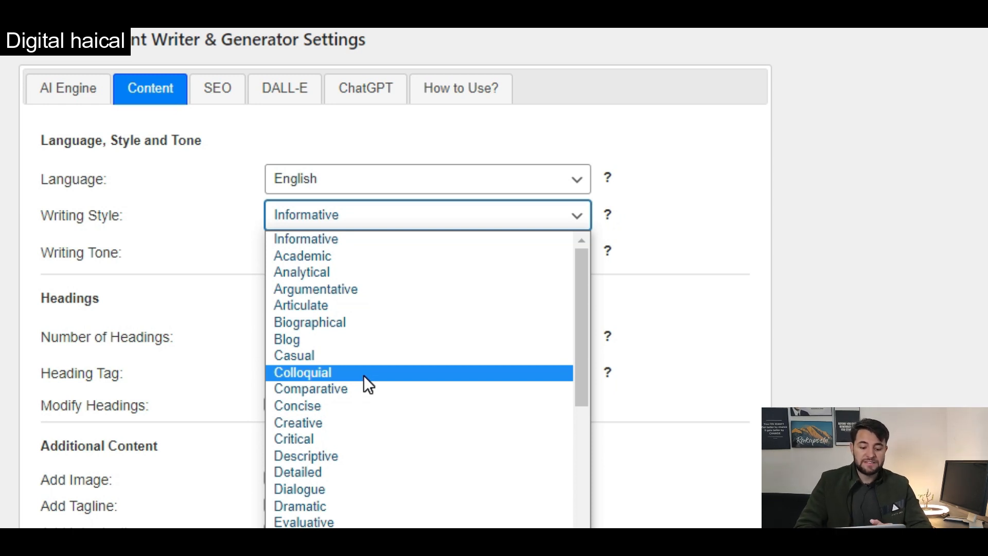
pyautogui.click(776, 309)
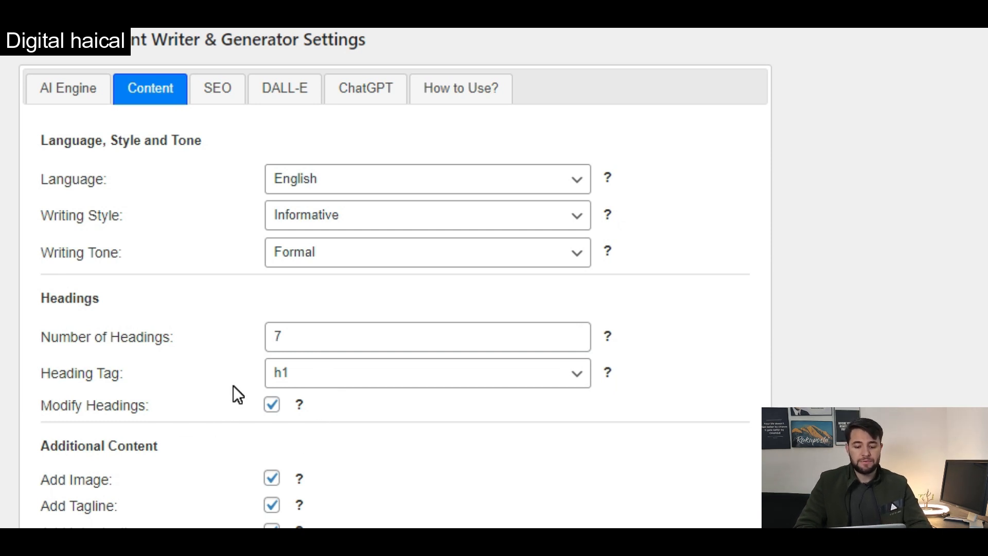
# - Review the plugin's SEO, DALL-E and ChatGPT settings, including the chat box customization options
pyautogui.click(215, 93)
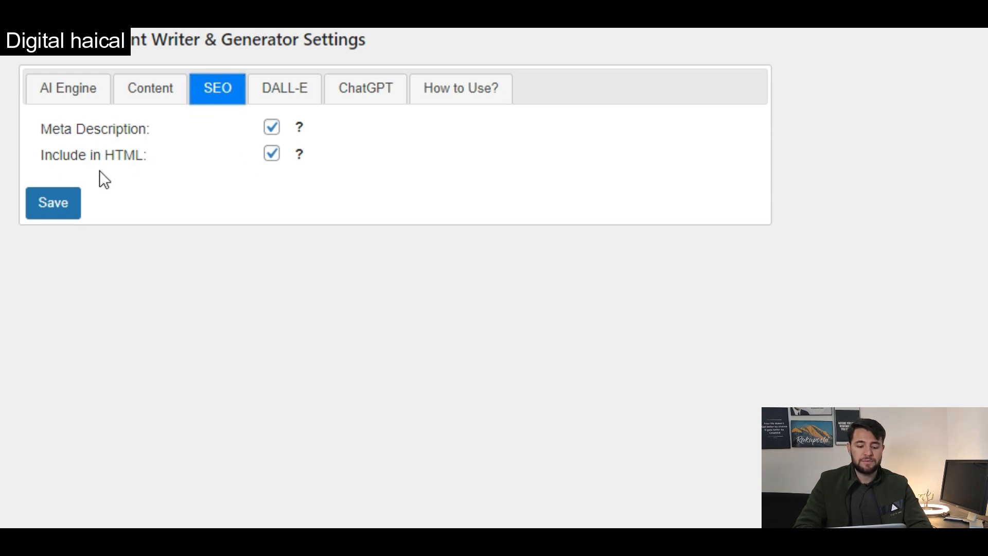
pyautogui.click(286, 85)
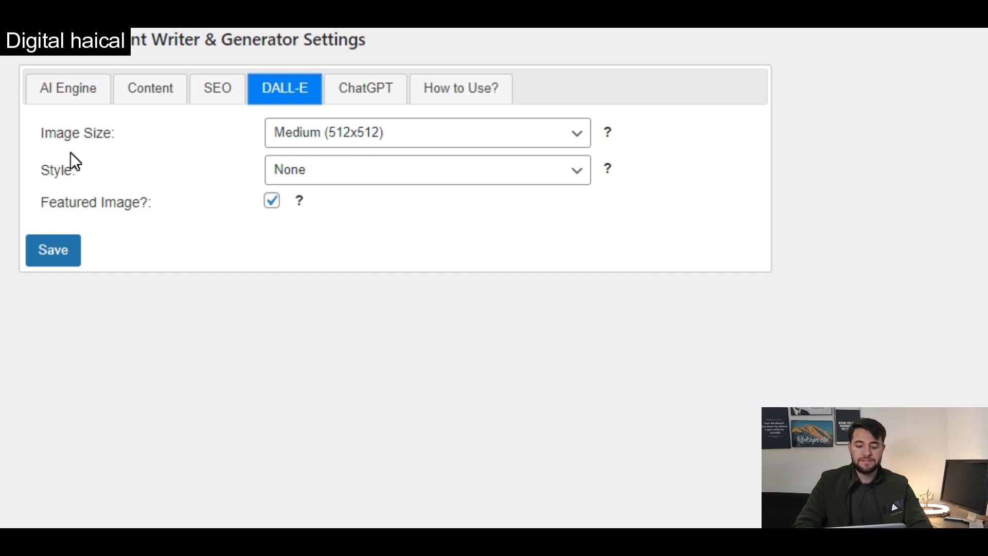
pyautogui.click(365, 87)
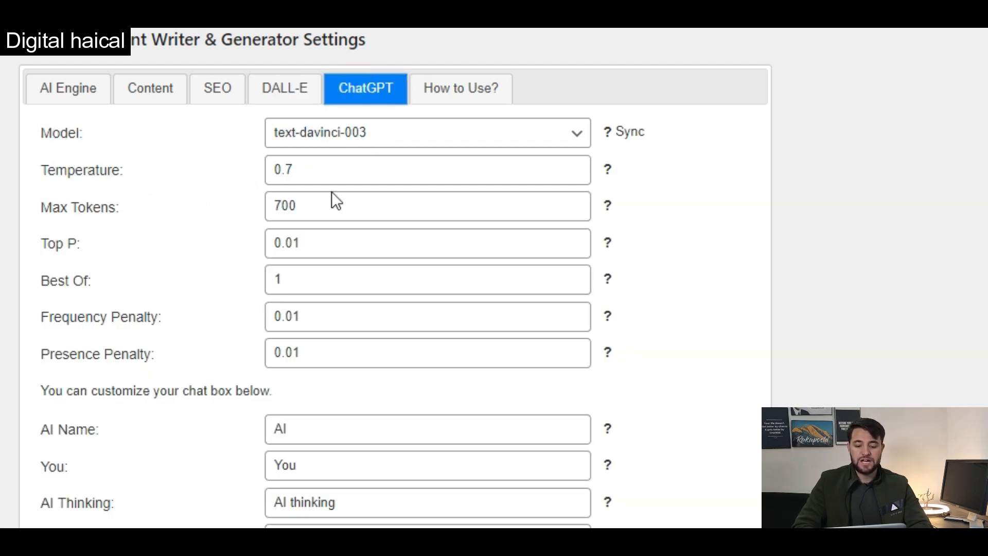
pyautogui.scroll(-2, 325, 264)
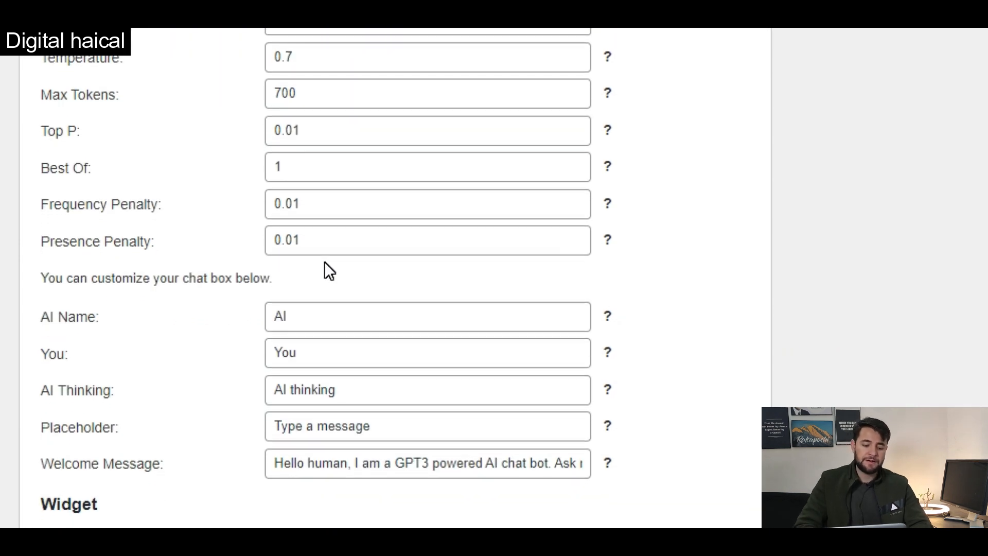
pyautogui.scroll(2, 329, 270)
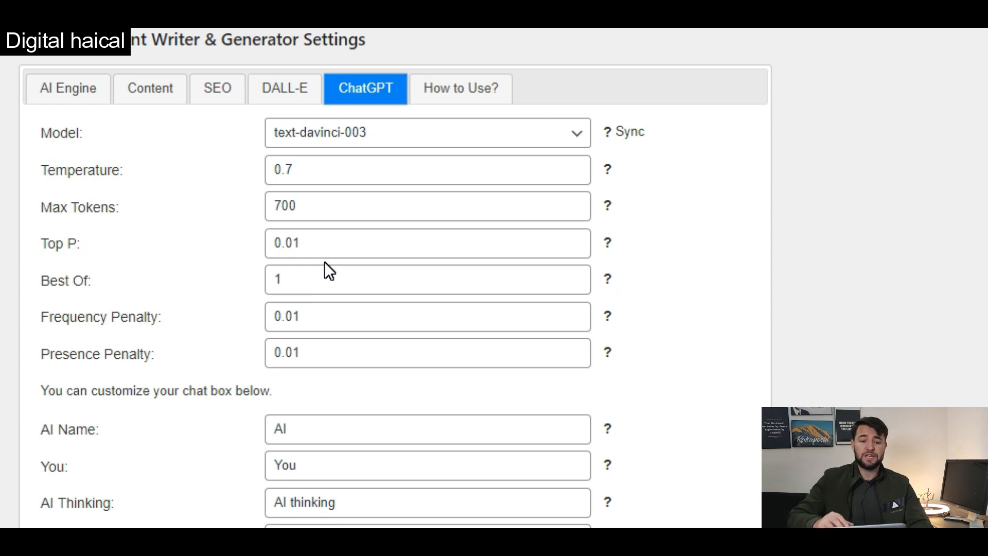
pyautogui.moveTo(2, 157)
pyautogui.scroll(-3, 3, 157)
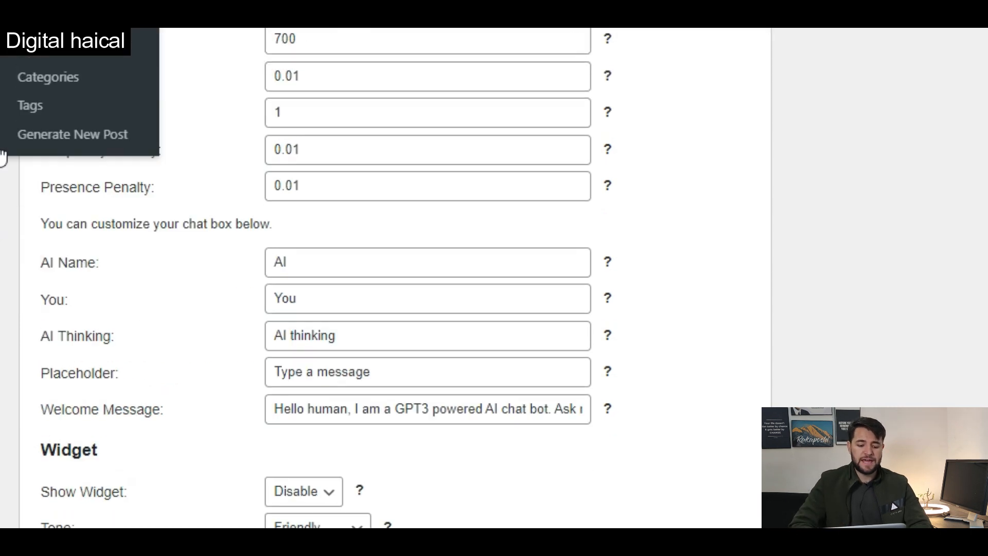
pyautogui.scroll(-1, 329, 277)
pyautogui.scroll(5, 329, 278)
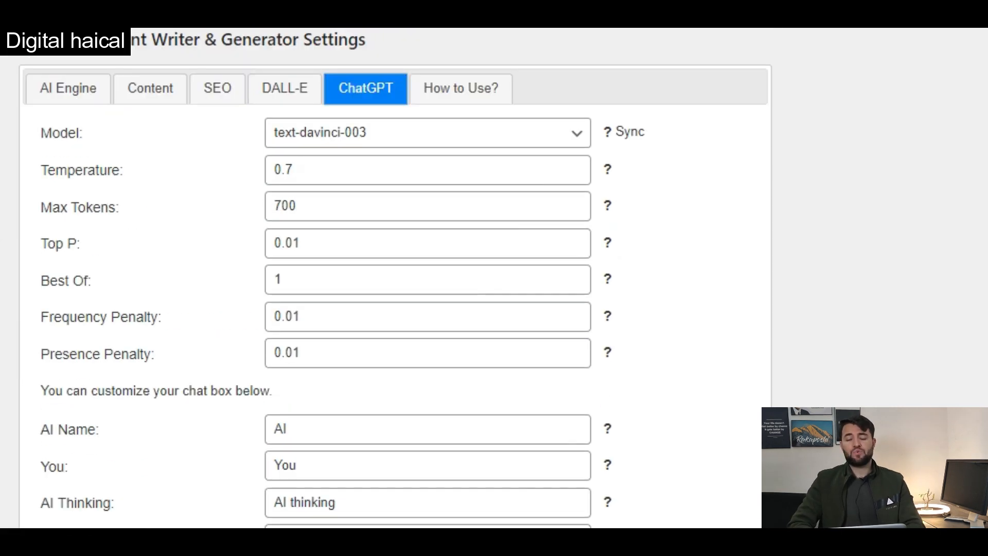
# - Open a new post in a separate browser tab and locate its GPT-3 AI Content Writer & Generator section
pyautogui.rightClick(37, 197)
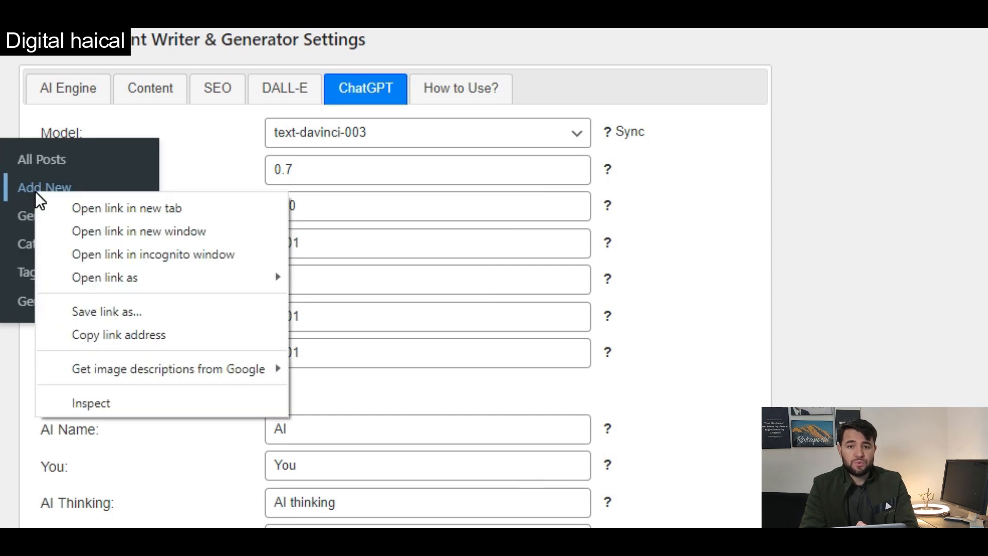
pyautogui.click(89, 208)
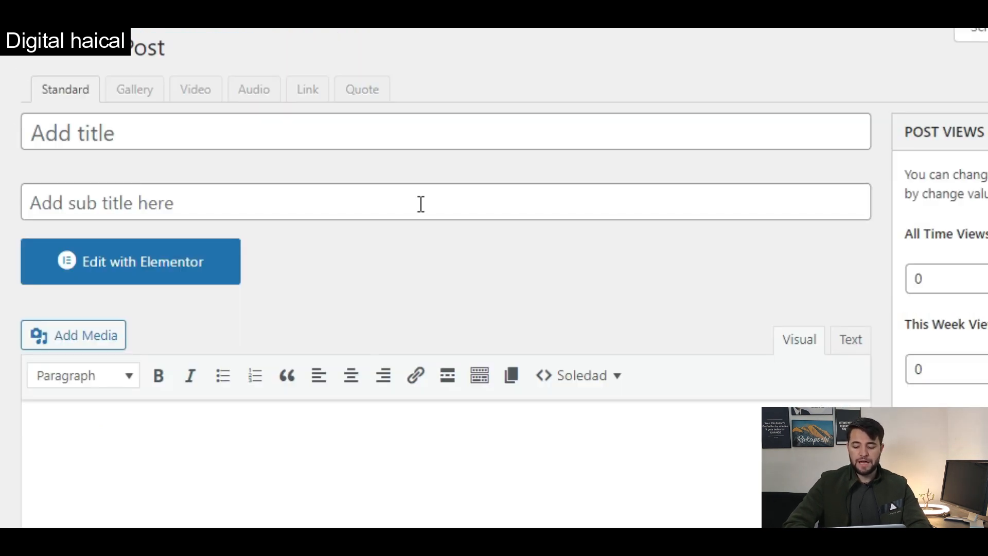
pyautogui.scroll(-20, 371, 363)
pyautogui.scroll(-20, 372, 360)
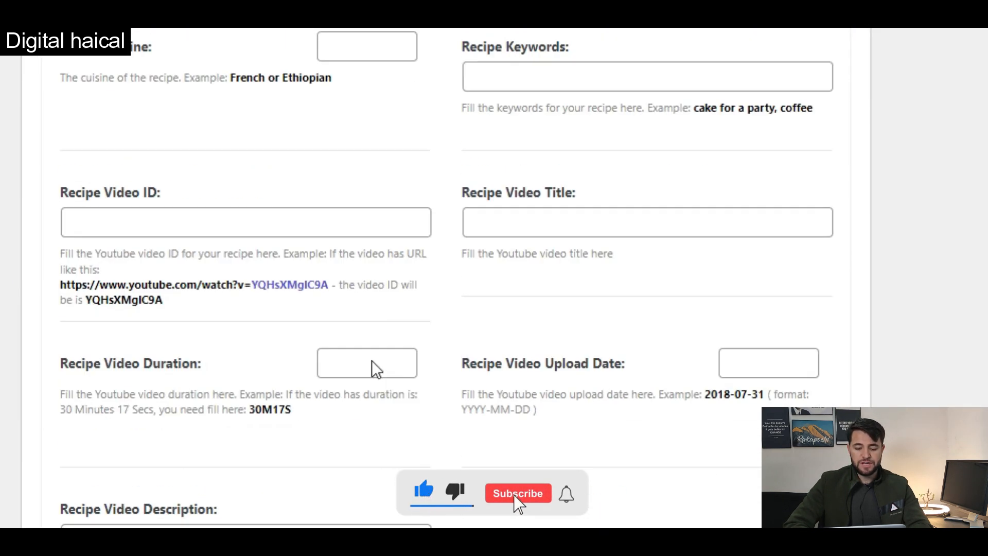
pyautogui.scroll(-20, 376, 368)
pyautogui.scroll(-20, 371, 360)
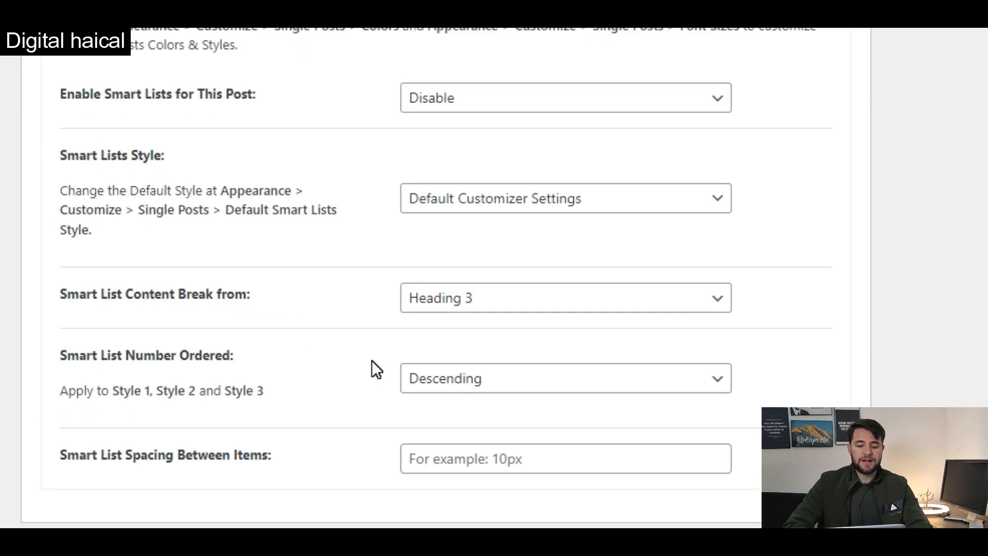
pyautogui.scroll(20, 372, 360)
pyautogui.scroll(20, 372, 360)
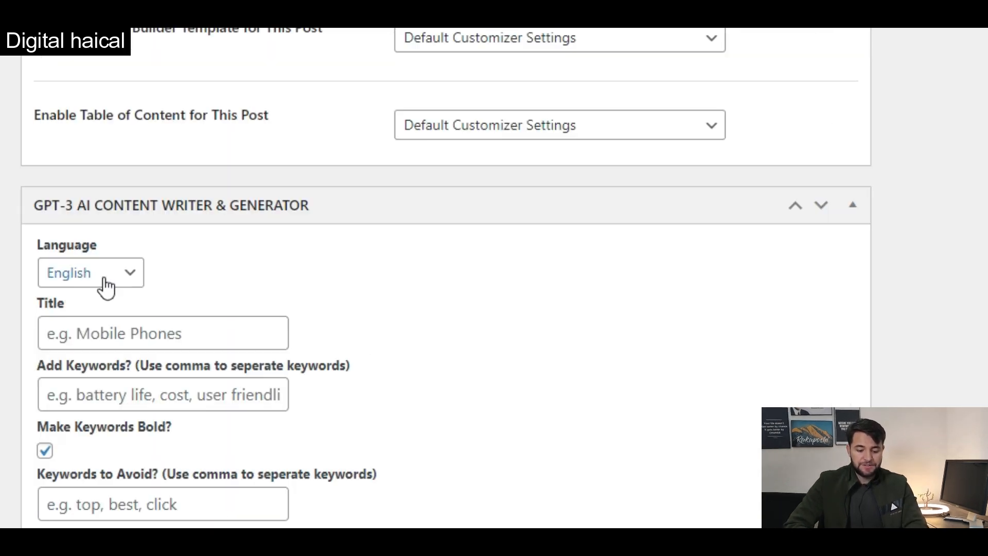
# - Enter "how to use canva and ways to make money in 2023" as the title in the GPT-3 content generator
pyautogui.click(104, 338)
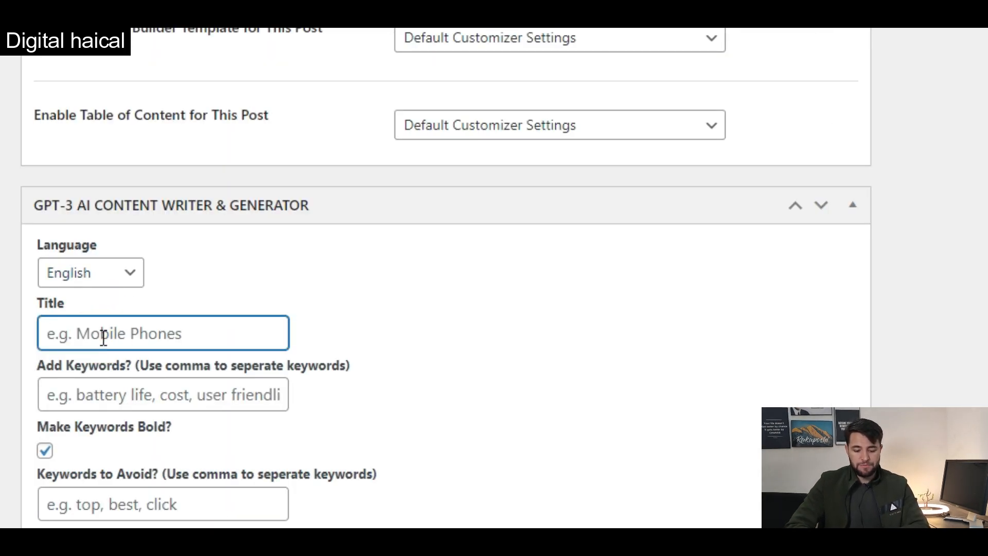
pyautogui.hotkey('ctrl', 'v')
pyautogui.moveTo(230, 331); pyautogui.dragTo(65, 335)
pyautogui.click(144, 334)
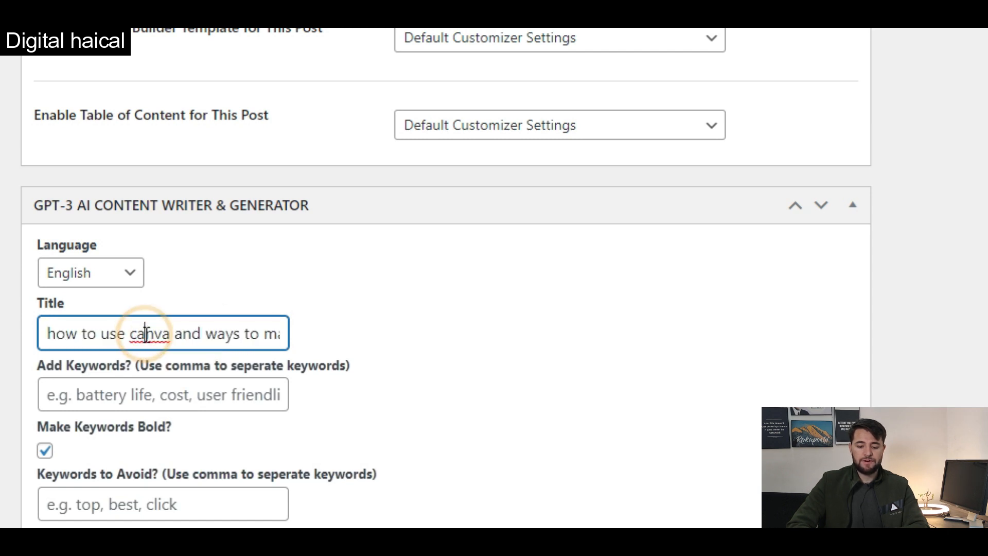
pyautogui.moveTo(166, 333); pyautogui.dragTo(289, 336)
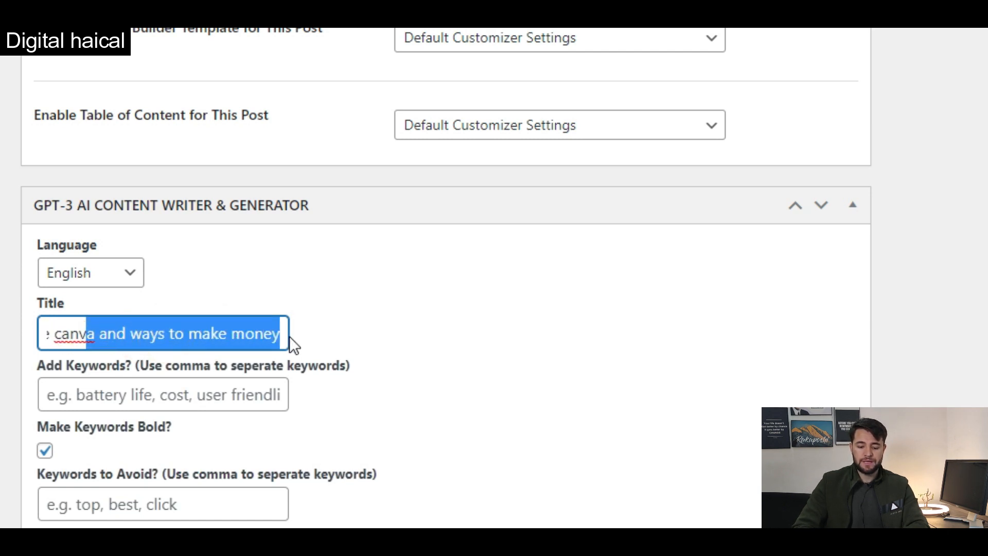
pyautogui.click(289, 336)
pyautogui.write('in 2023')
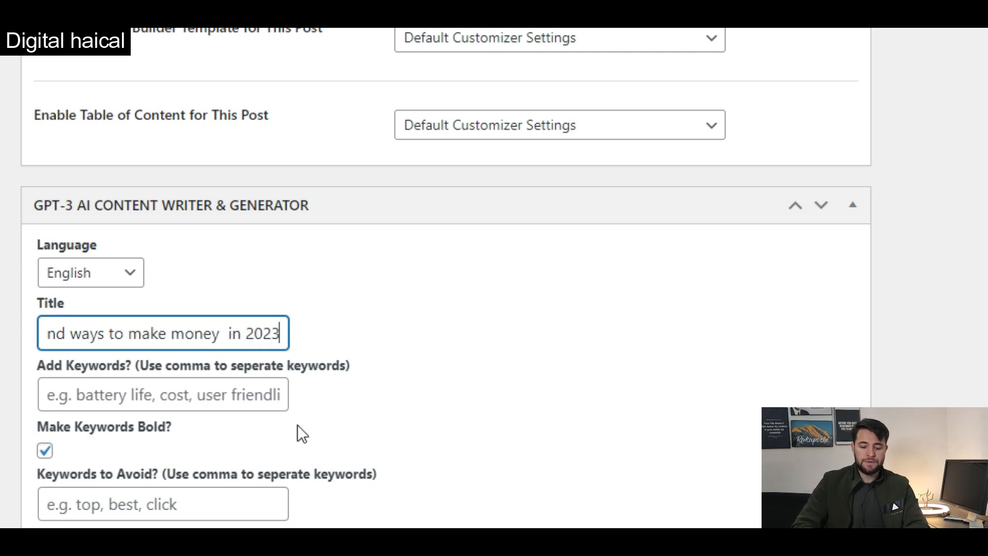
# - Enter "ways to make money with canva" as the first keyword phrase for the generated article
pyautogui.click(122, 400)
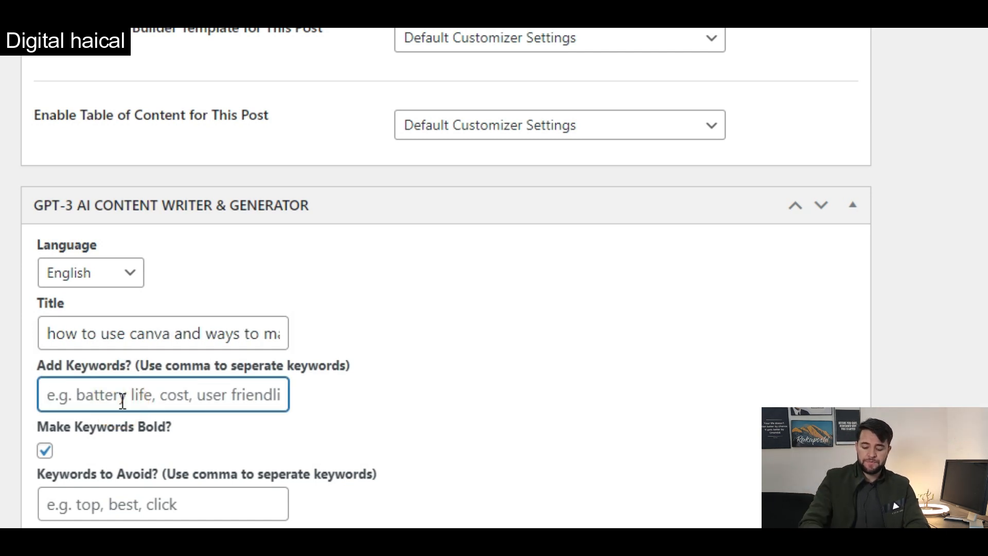
pyautogui.write('ways t omak')
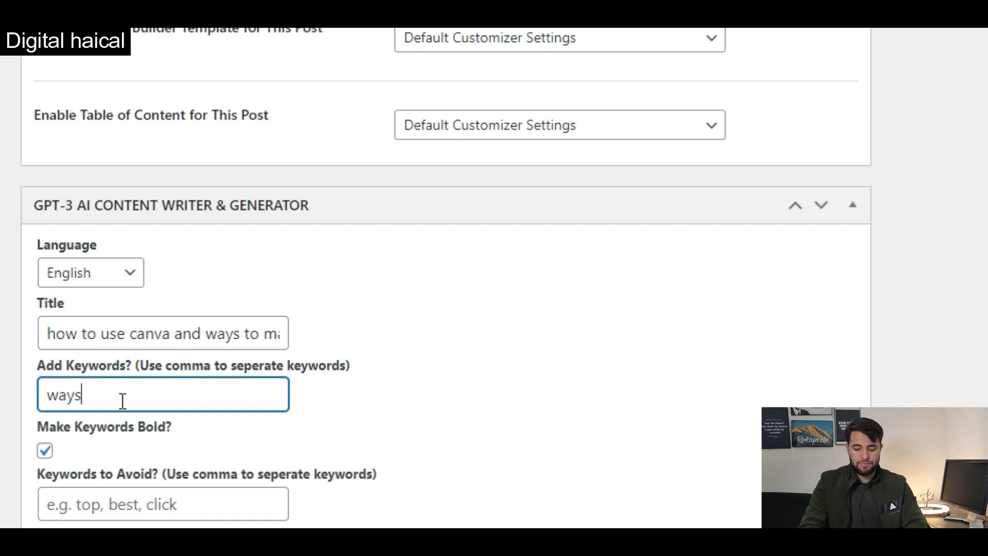
pyautogui.press('BackSpace')
pyautogui.press('BackSpace')
pyautogui.press('BackSpace')
pyautogui.press('BackSpace')
pyautogui.press('BackSpace')
pyautogui.write('o make mo')
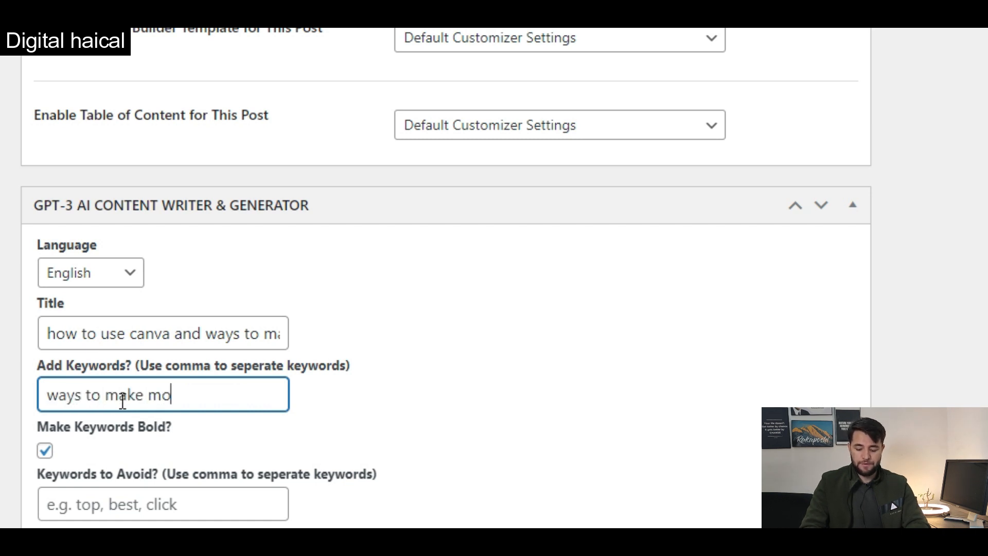
pyautogui.write('ney with canva,')
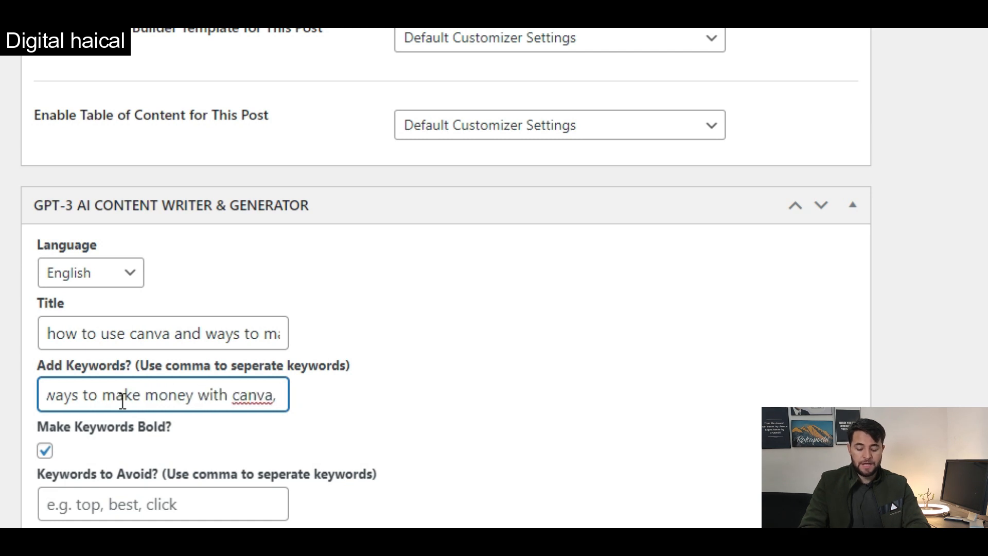
# - Add the comma-separated keyword phrases "how to use canva" and "how to schedule posts on canva"
pyautogui.write(' how t')
pyautogui.write('va')
pyautogui.press('BackSpace')
pyautogui.press('BackSpace')
pyautogui.write(', how to schedul')
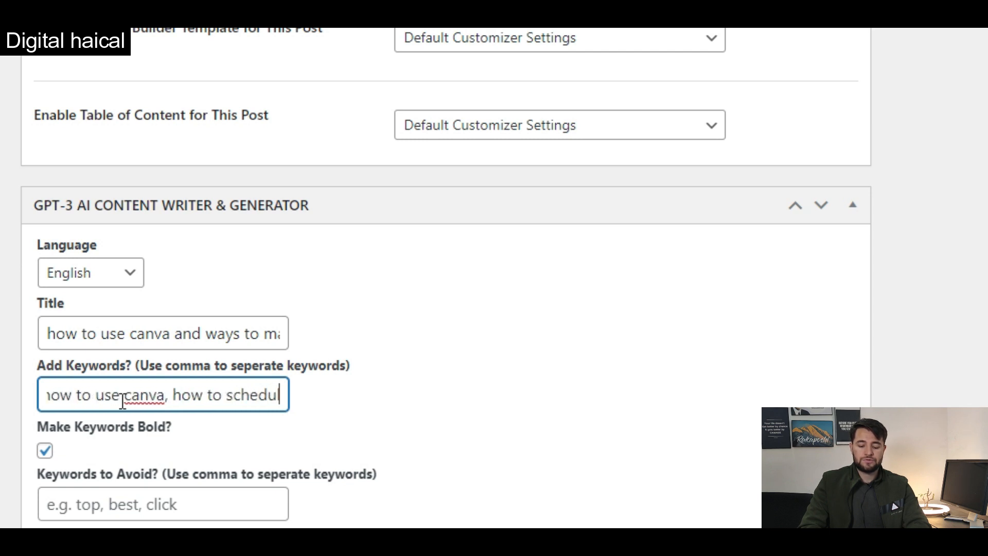
pyautogui.write('e posts on')
pyautogui.write(' canva,')
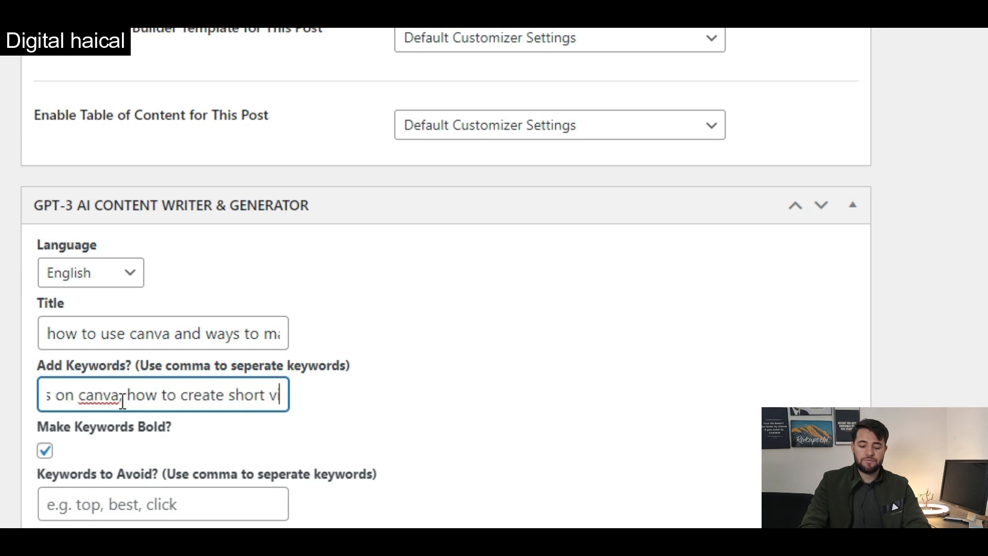
# - Add the keyword phrases "how to create short videos on canva" and "design social media content on canva", separated by commas
pyautogui.write('canva,')
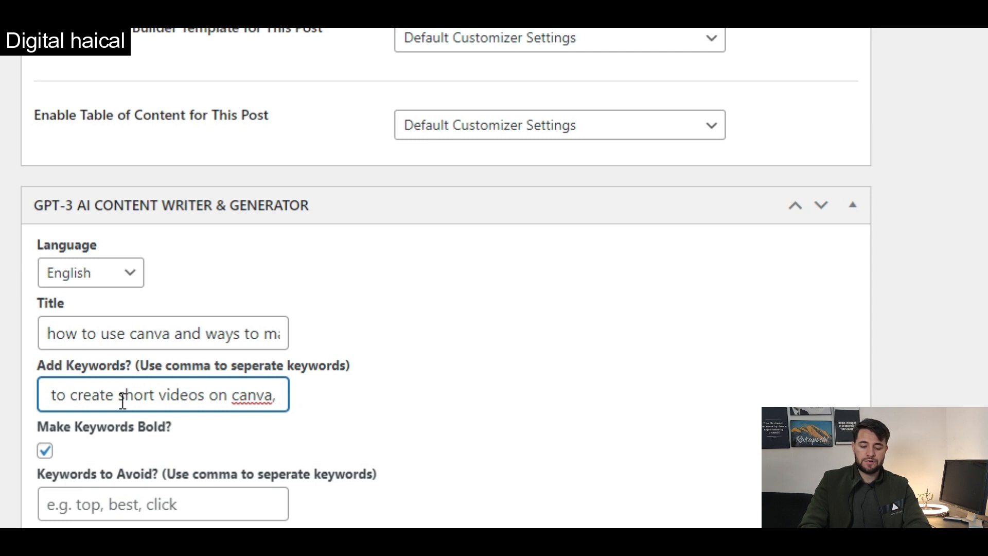
pyautogui.write(' design')
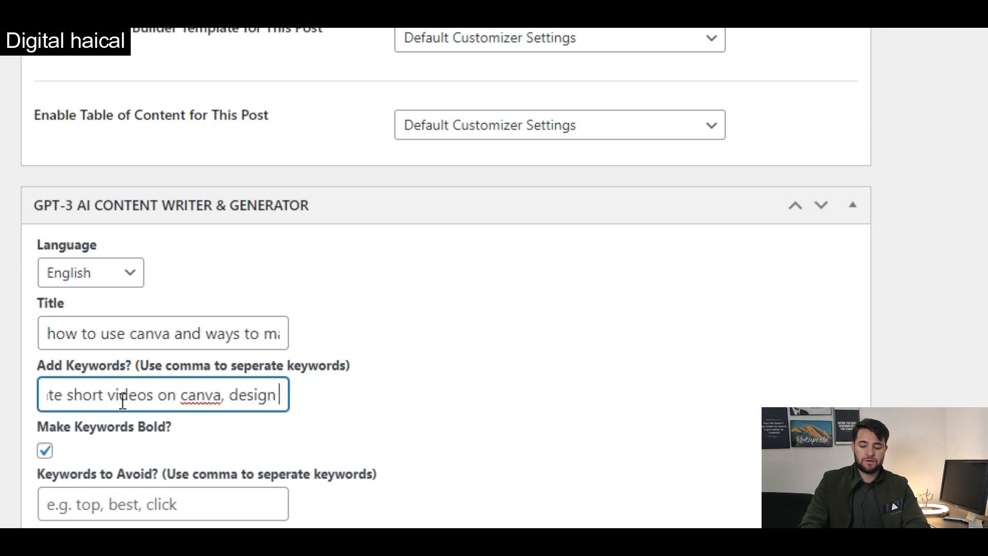
pyautogui.write(' social media content on canv')
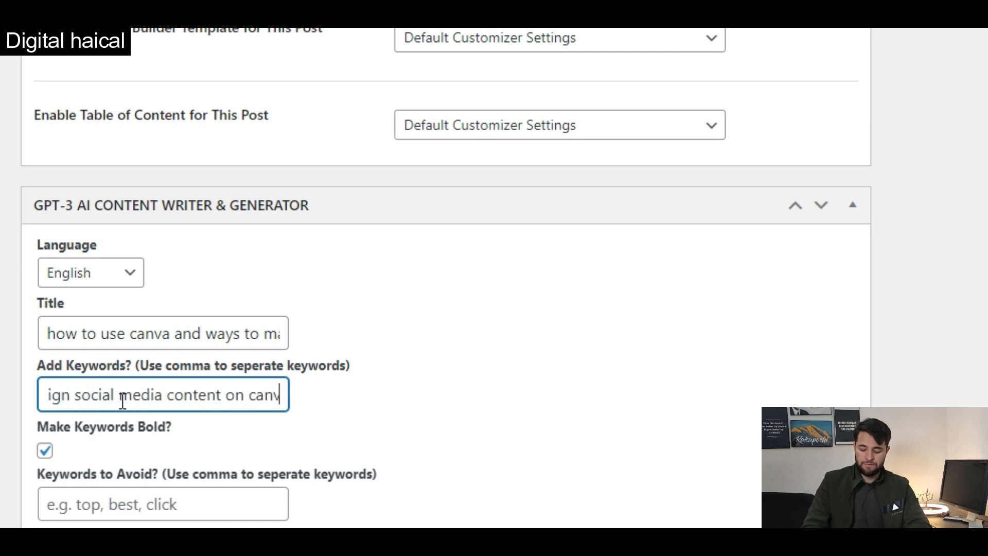
pyautogui.write('a,')
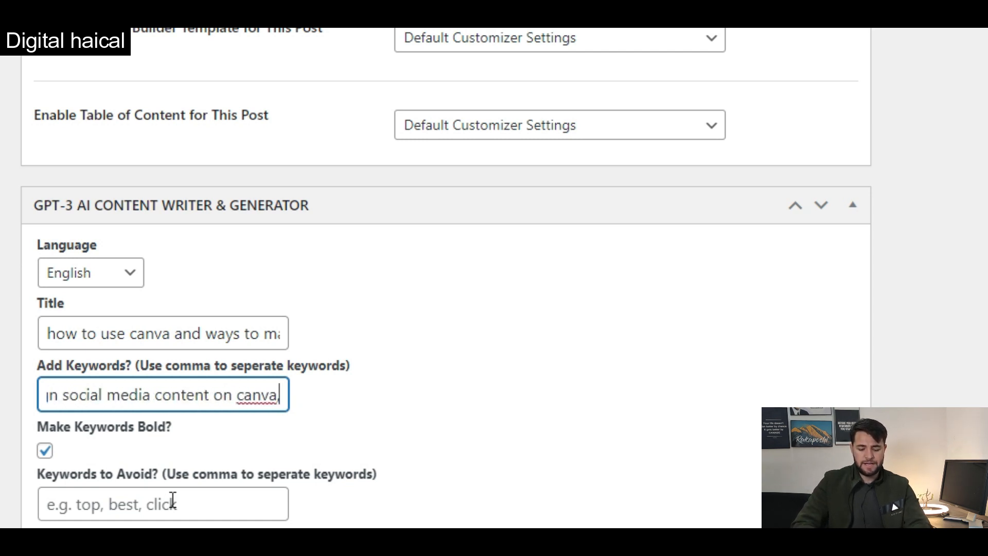
# - Set the number of headings for the generated article to 5 and the heading tag to h2
pyautogui.scroll(-1, 172, 499)
pyautogui.scroll(-2, 187, 518)
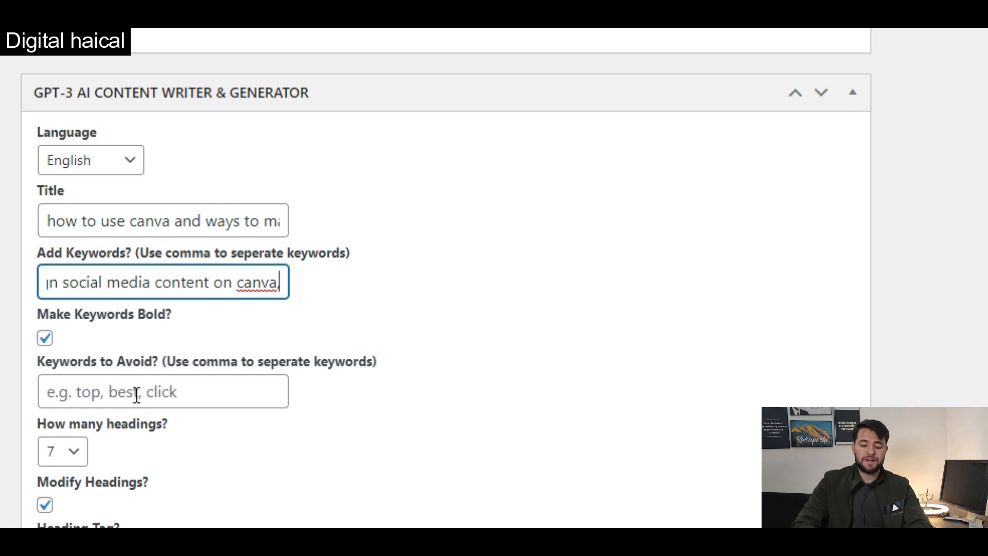
pyautogui.scroll(-2, 137, 395)
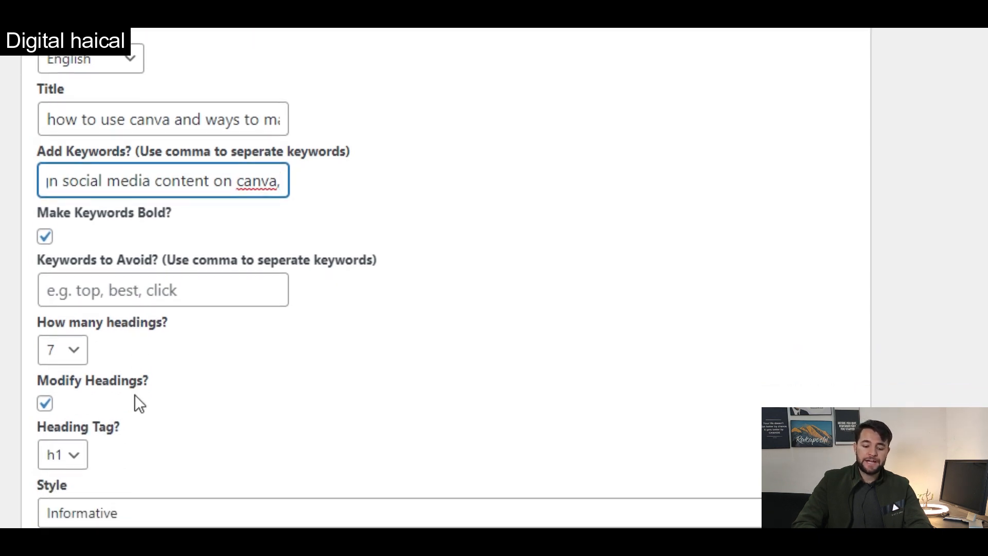
pyautogui.click(71, 354)
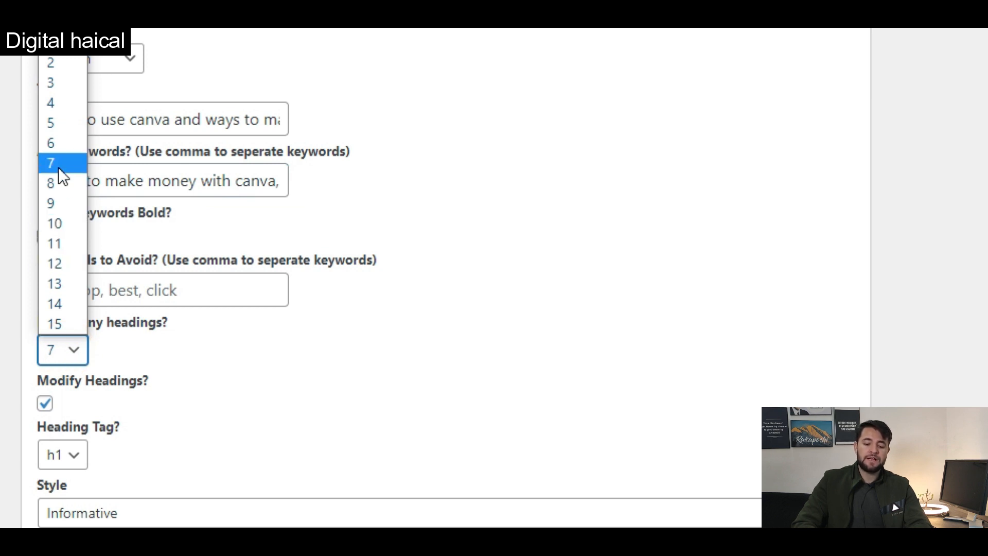
pyautogui.click(63, 122)
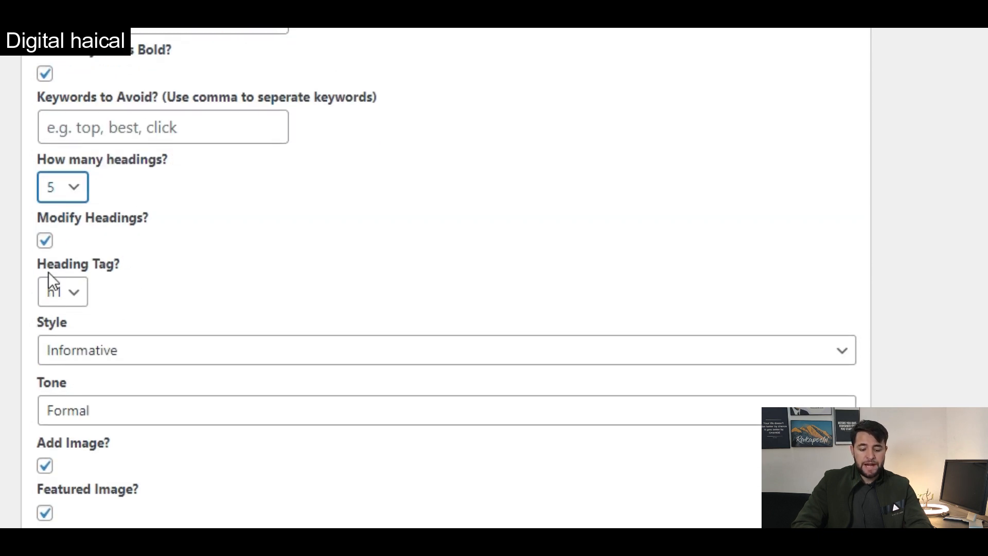
pyautogui.click(72, 291)
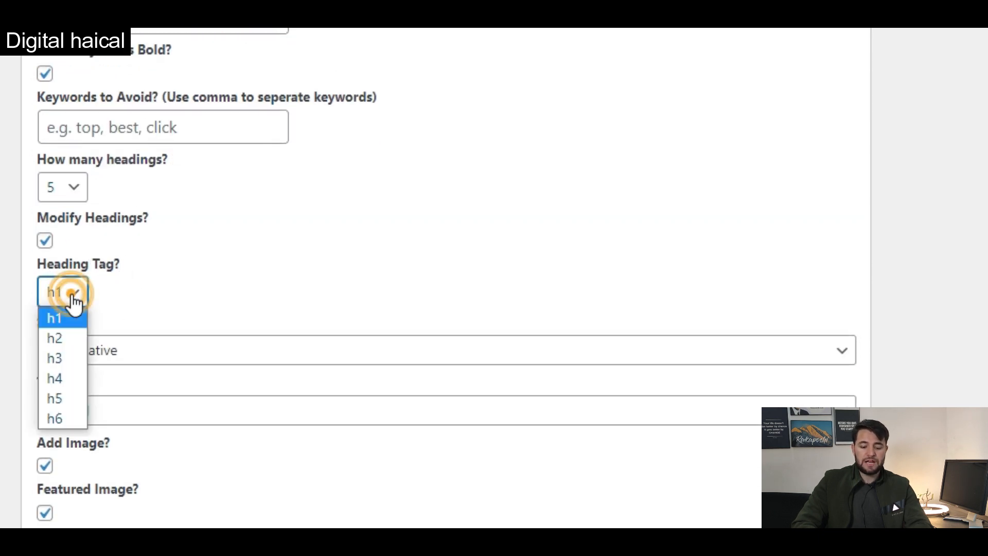
pyautogui.click(73, 338)
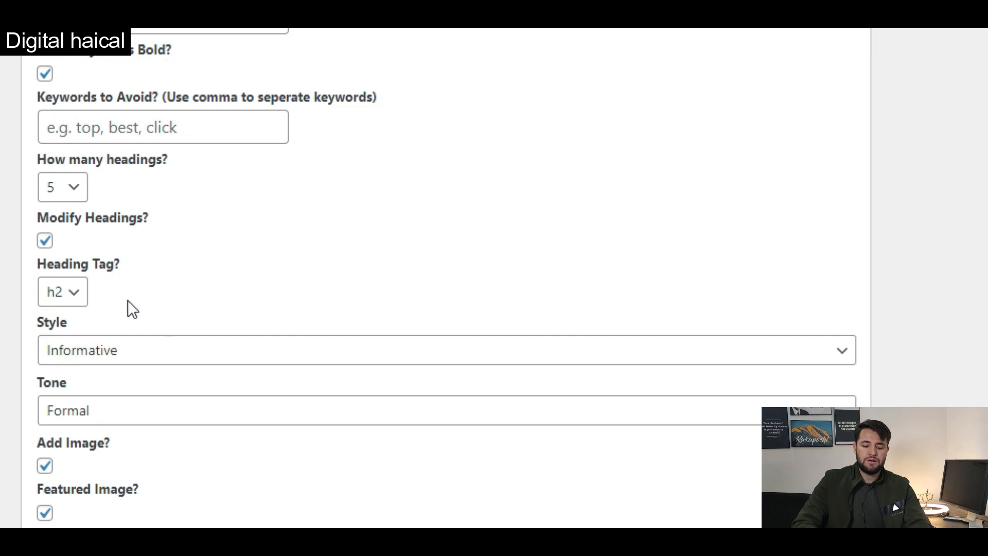
# - Try the Conversational tone for the article and set the tone back to Formal
pyautogui.scroll(-3, 103, 293)
pyautogui.click(98, 268)
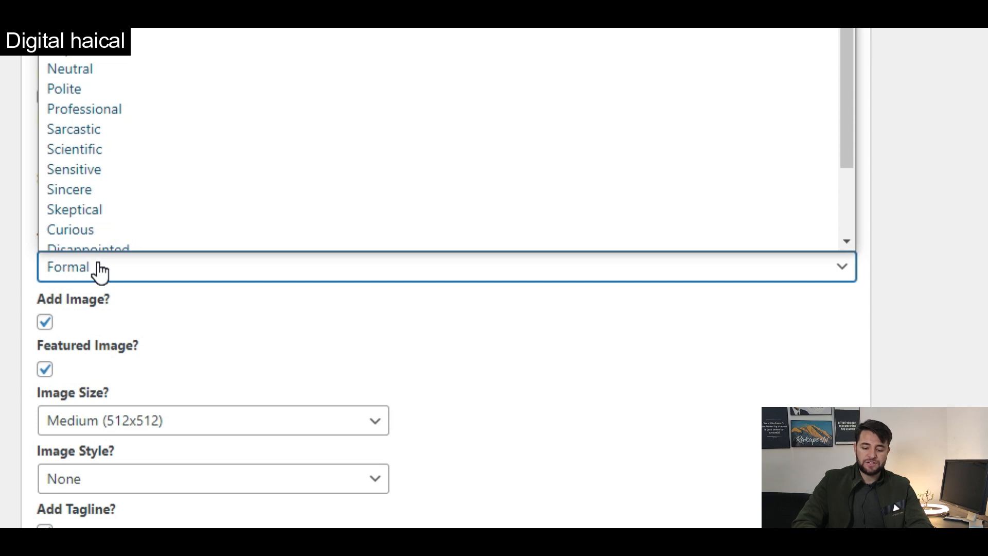
pyautogui.click(359, 317)
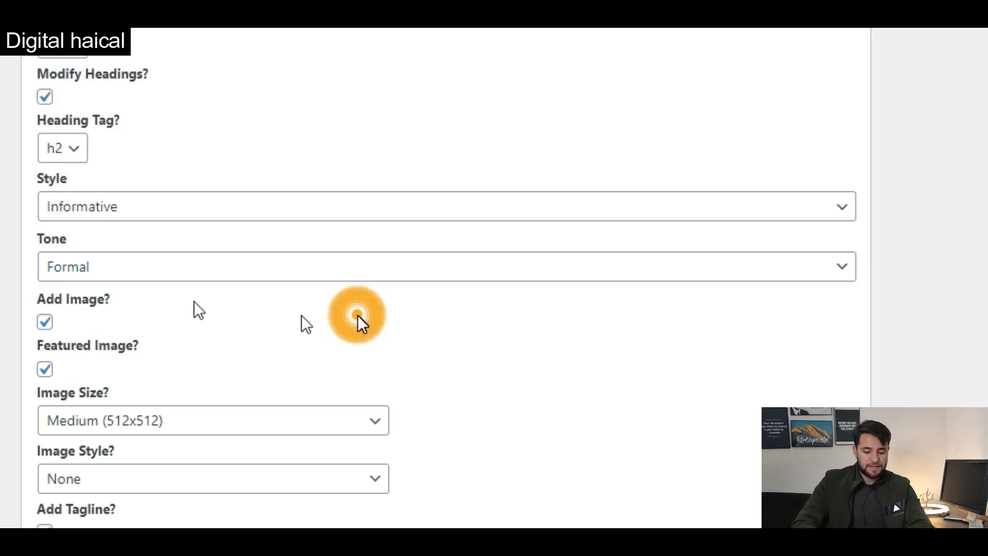
pyautogui.click(90, 270)
pyautogui.click(103, 29)
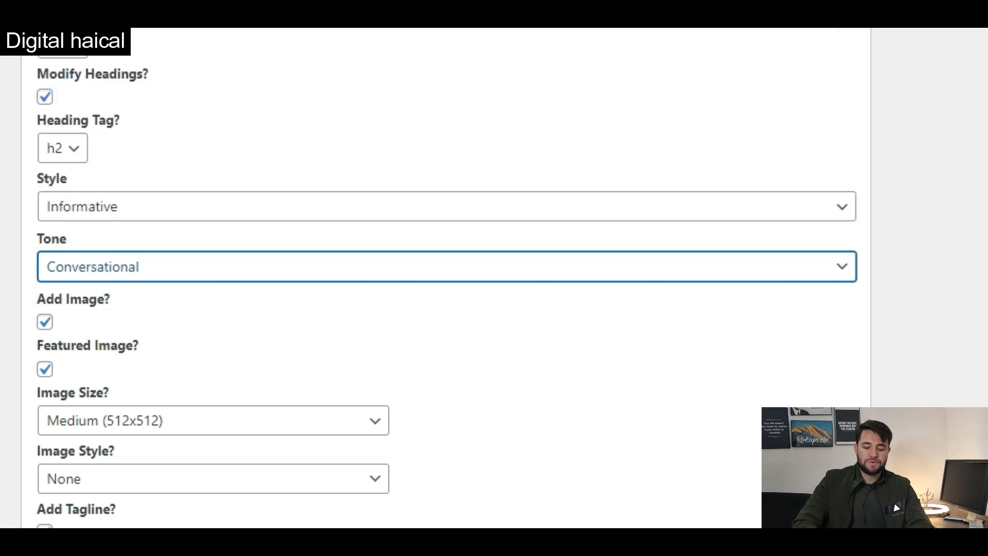
pyautogui.click(167, 266)
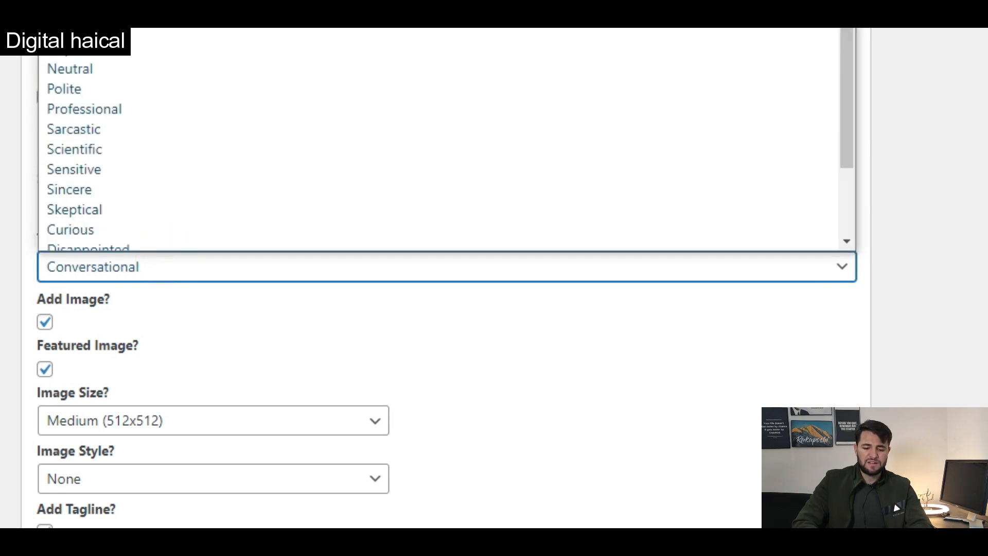
pyautogui.click(118, 31)
# - Enter "canva" as the anchor text and clear it again, leaving the link and call-to-action URLs empty
pyautogui.scroll(-1, 146, 342)
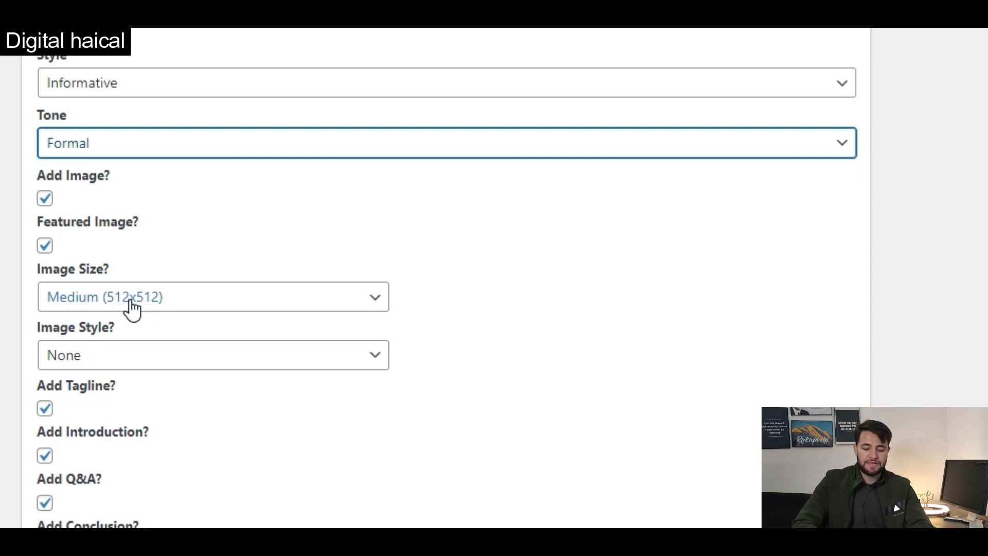
pyautogui.scroll(-2, 141, 335)
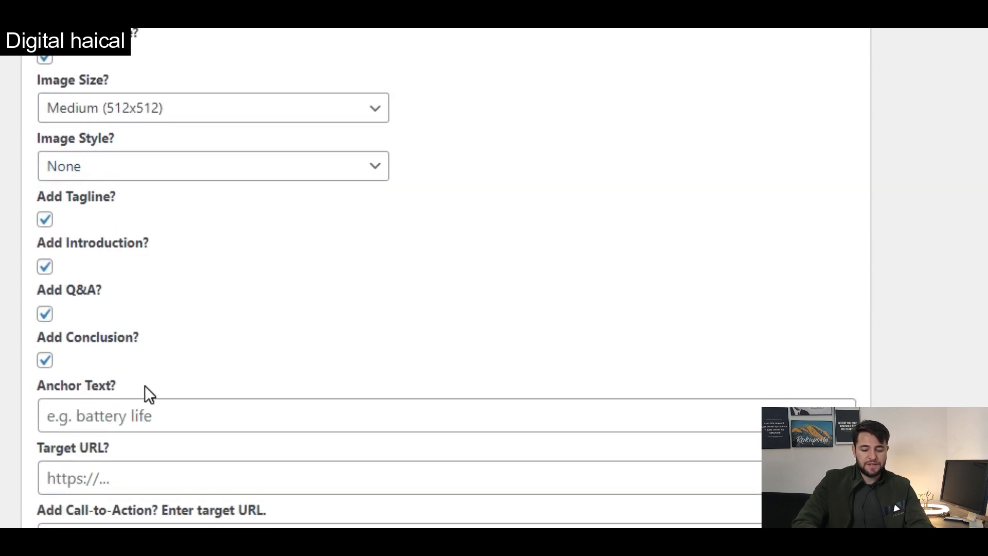
pyautogui.scroll(-1, 144, 384)
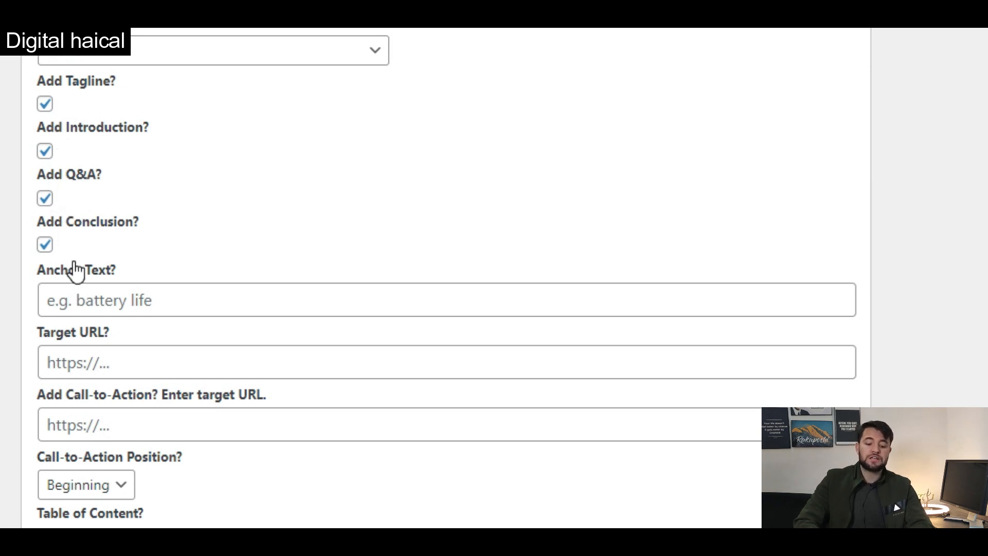
pyautogui.click(124, 297)
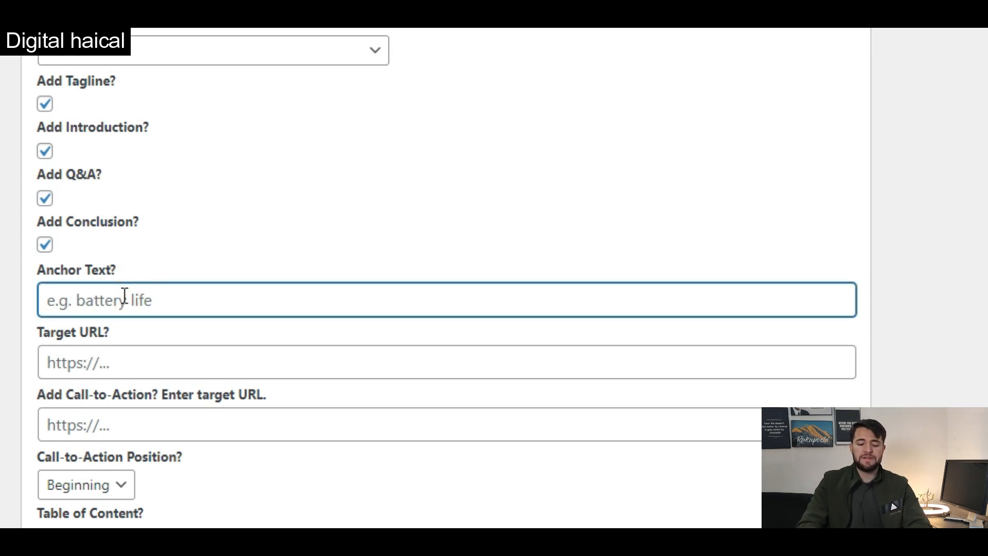
pyautogui.write('canva')
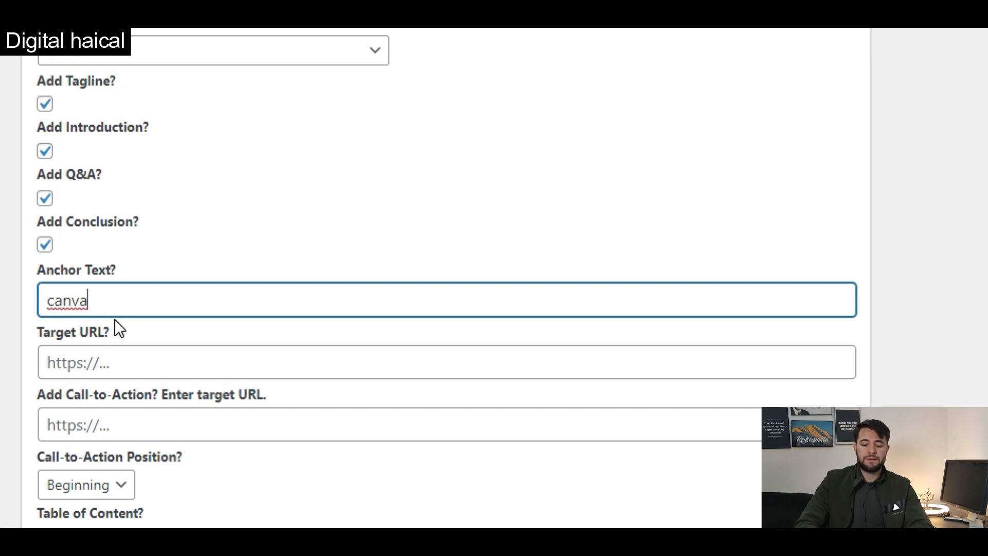
pyautogui.click(99, 362)
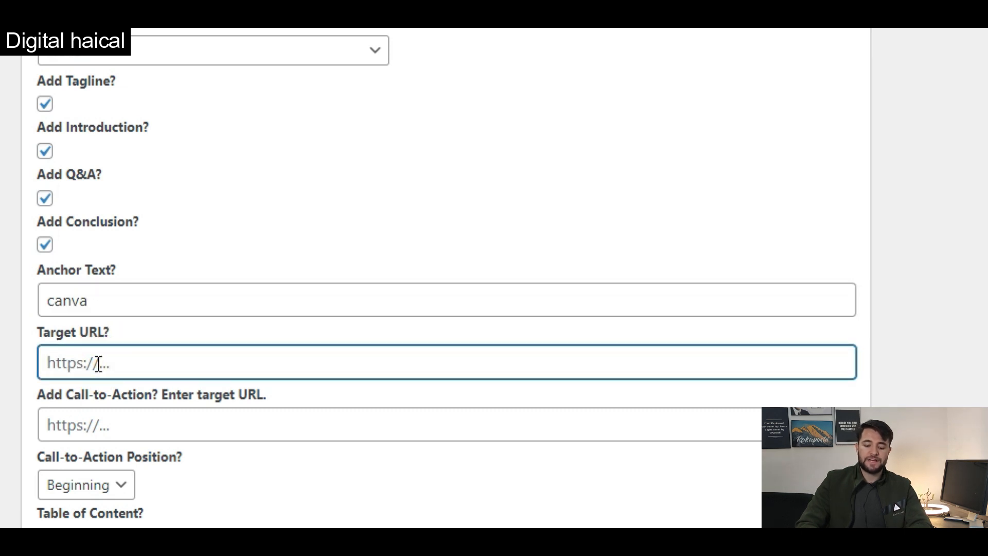
pyautogui.doubleClick(105, 295)
pyautogui.press('BackSpace')
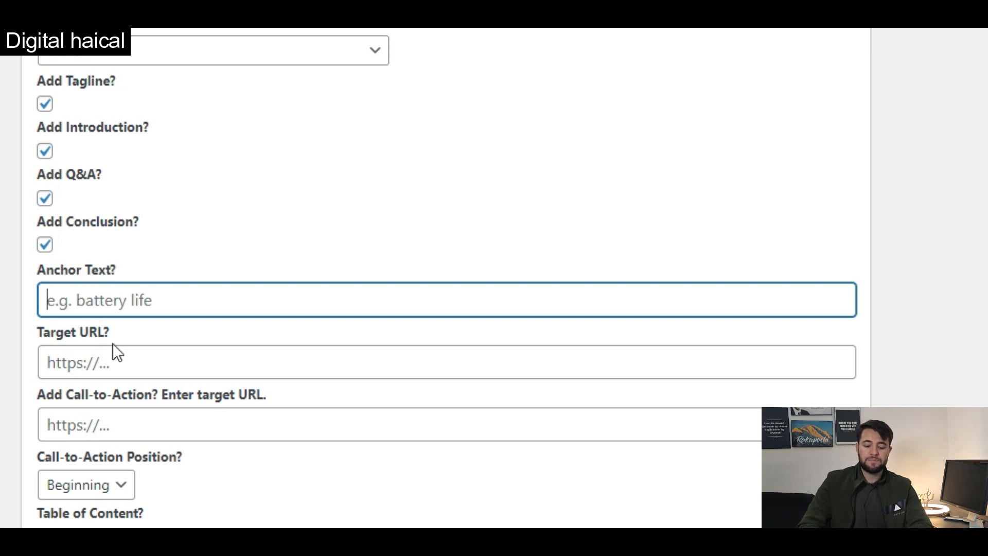
pyautogui.click(132, 419)
# - Add the comma-separated tags "canva design guide 2023" and "canva" to the generated article
pyautogui.scroll(-5, 132, 418)
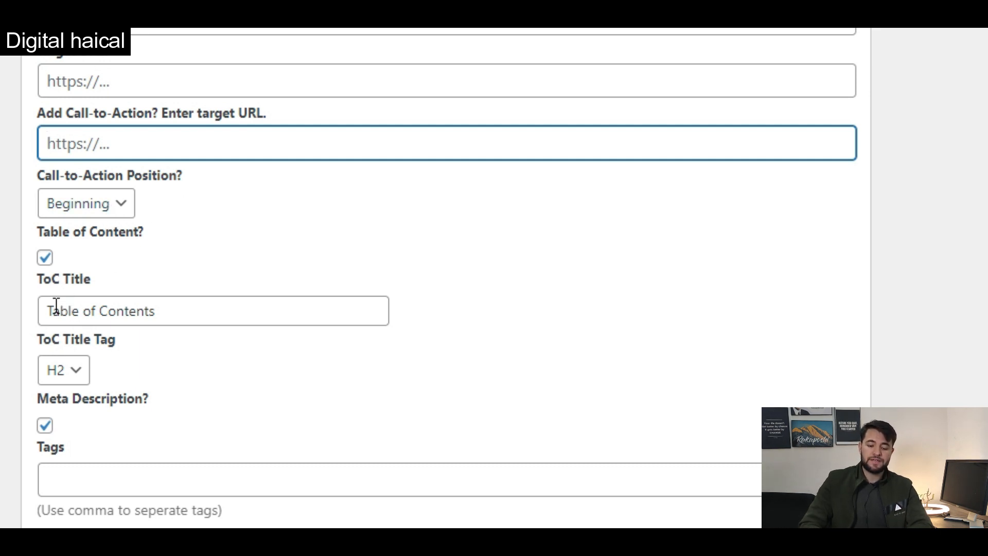
pyautogui.scroll(-2, 122, 408)
pyautogui.scroll(-3, 121, 406)
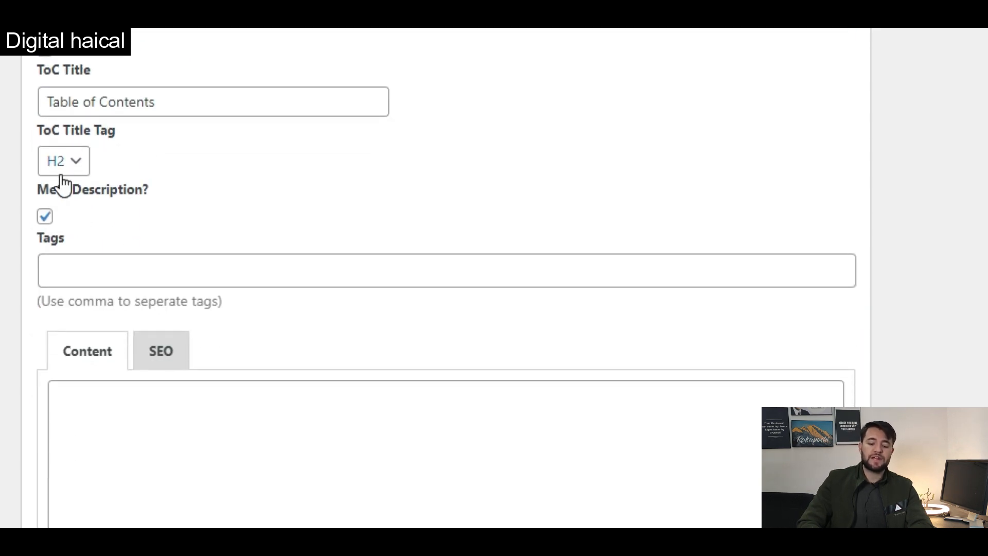
pyautogui.scroll(-1, 95, 283)
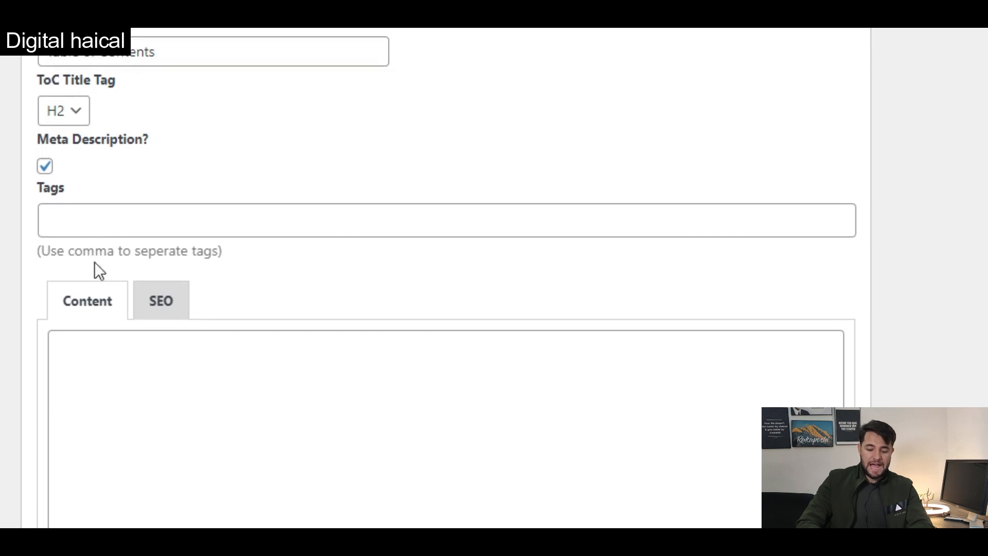
pyautogui.click(97, 222)
pyautogui.write('canva desig')
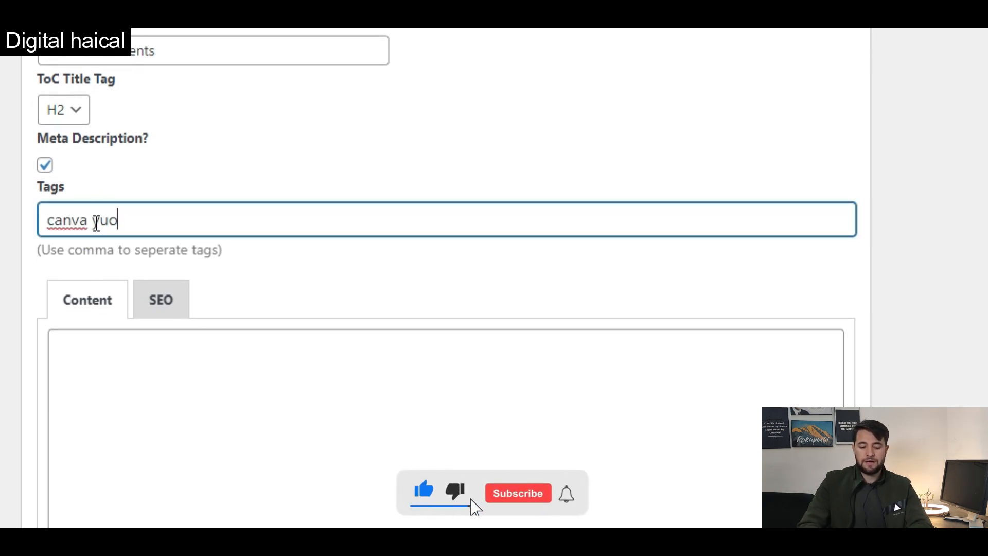
pyautogui.write('n guide 2')
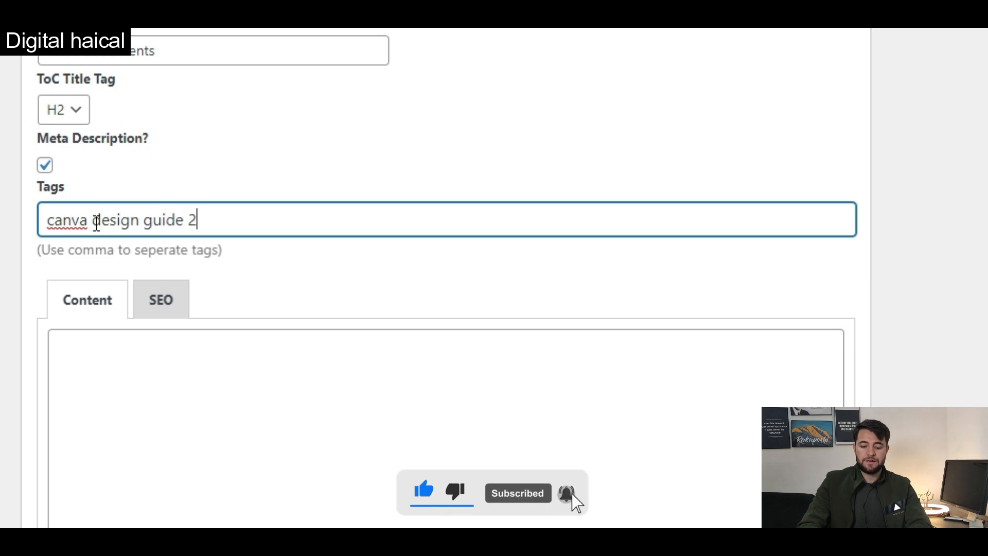
pyautogui.write('023, can')
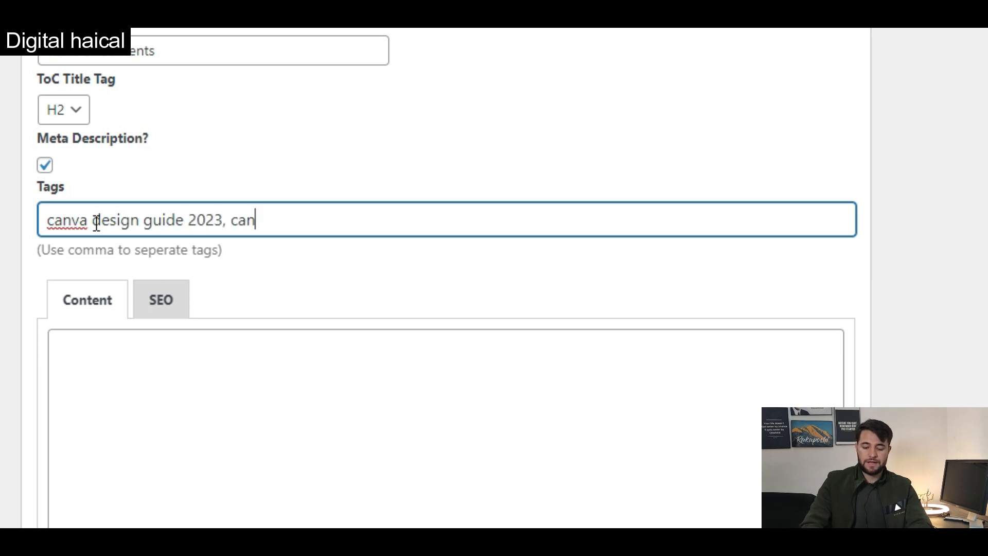
pyautogui.write('va,')
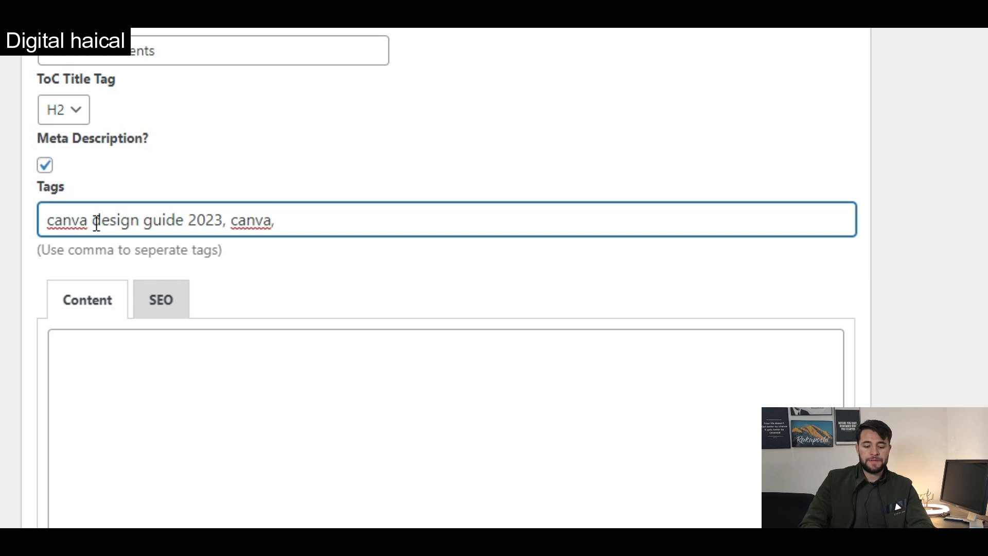
# - Start the content generation to get heading suggestions for the article
pyautogui.scroll(-1, 258, 382)
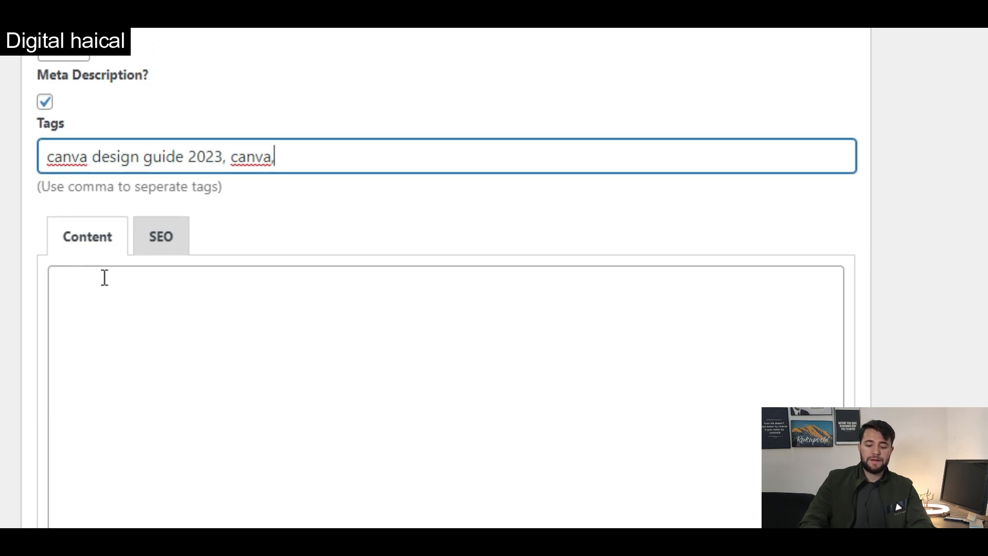
pyautogui.scroll(-5, 176, 411)
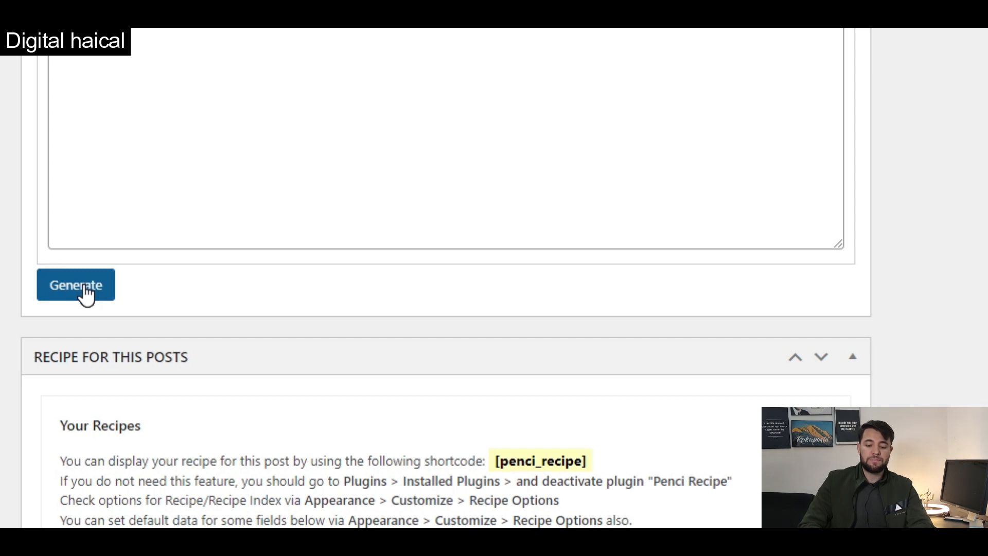
pyautogui.click(86, 291)
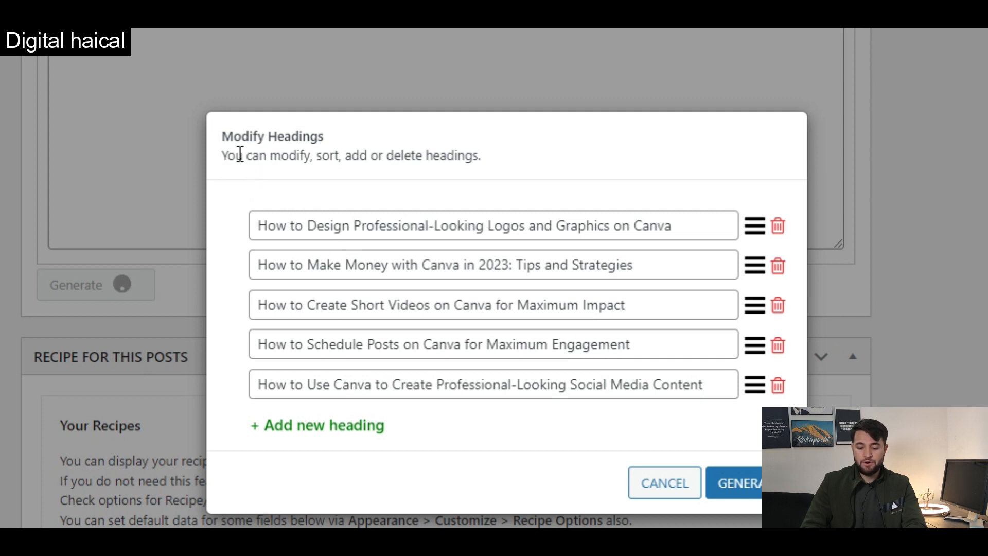
# - Review the suggested headings, keep them unmodified and generate the article content from them
pyautogui.scroll(-3, 426, 298)
pyautogui.scroll(2, 426, 298)
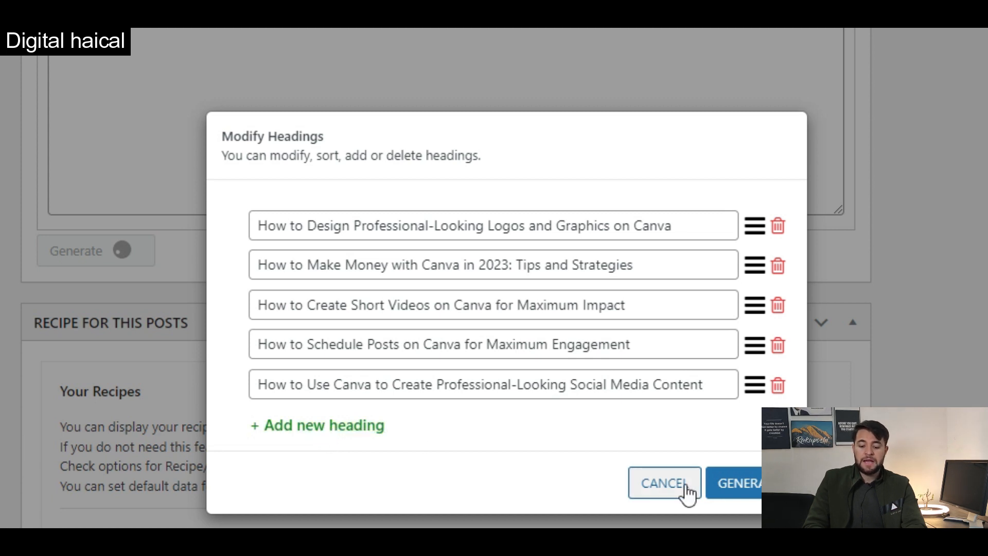
pyautogui.click(444, 307)
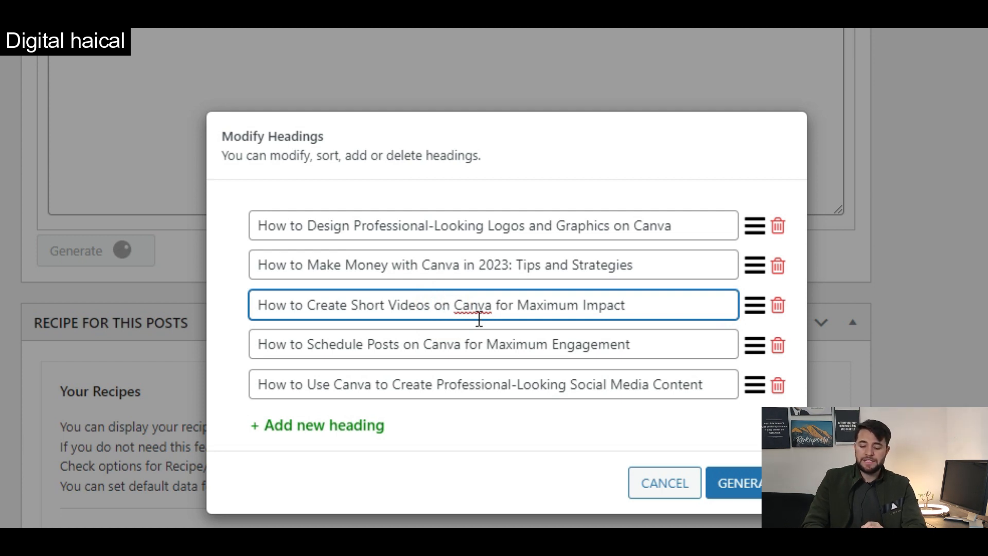
pyautogui.click(749, 487)
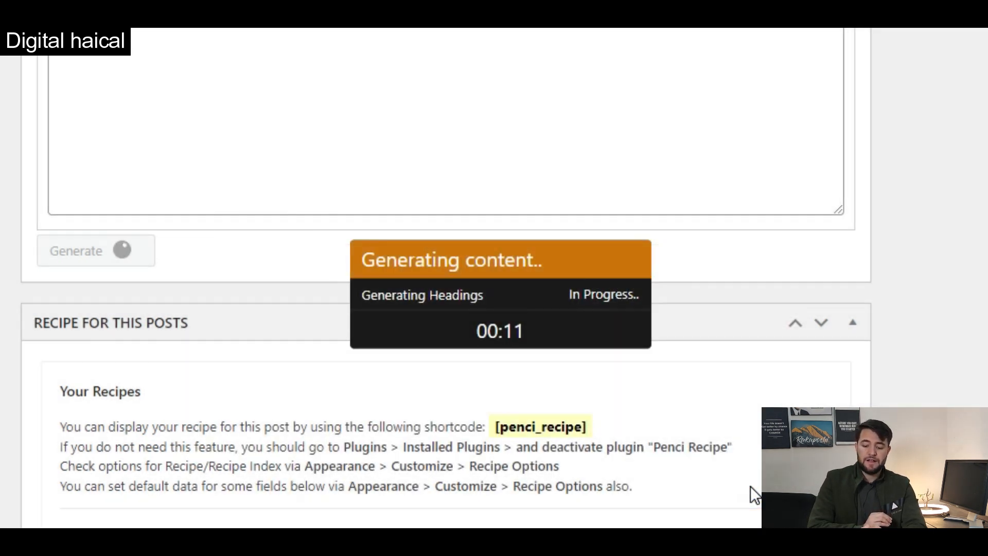